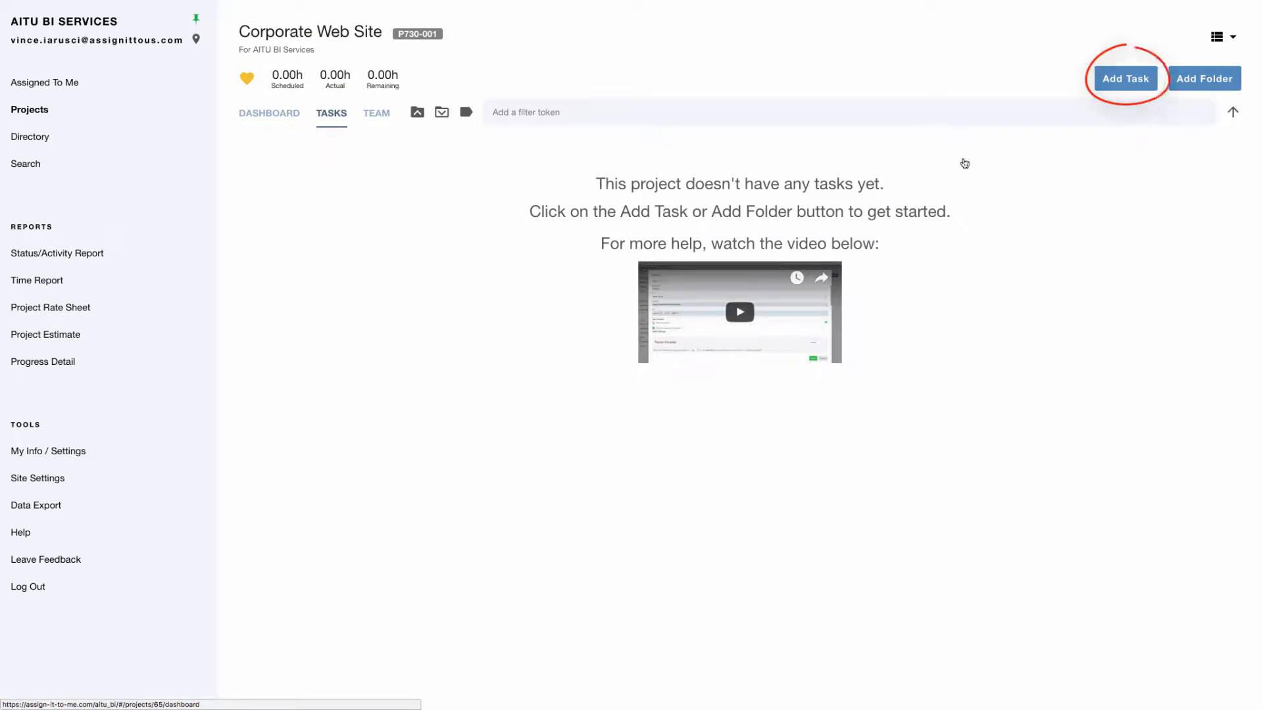
Create a new task named "Develop Home Page" and assign the project's Consultant as task owner.
{"action": "left_click", "coordinate": [1124, 79]}
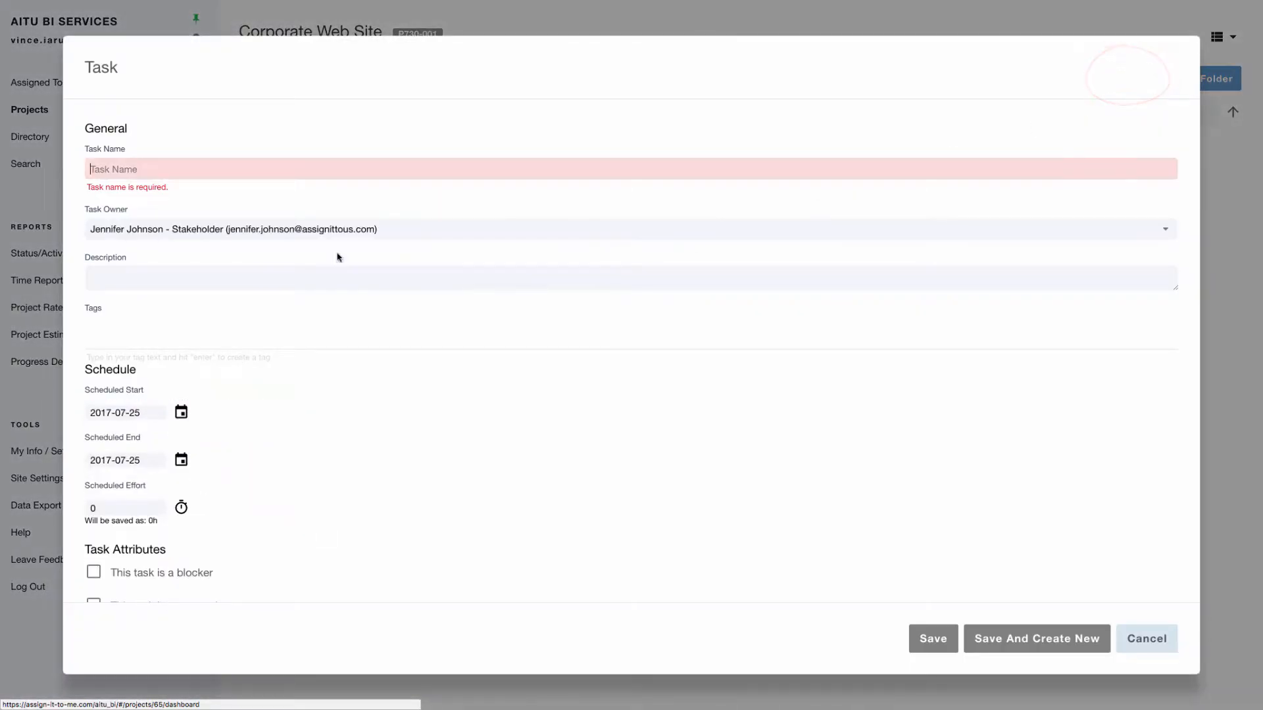
{"action": "type", "text": "Develop Home Page"}
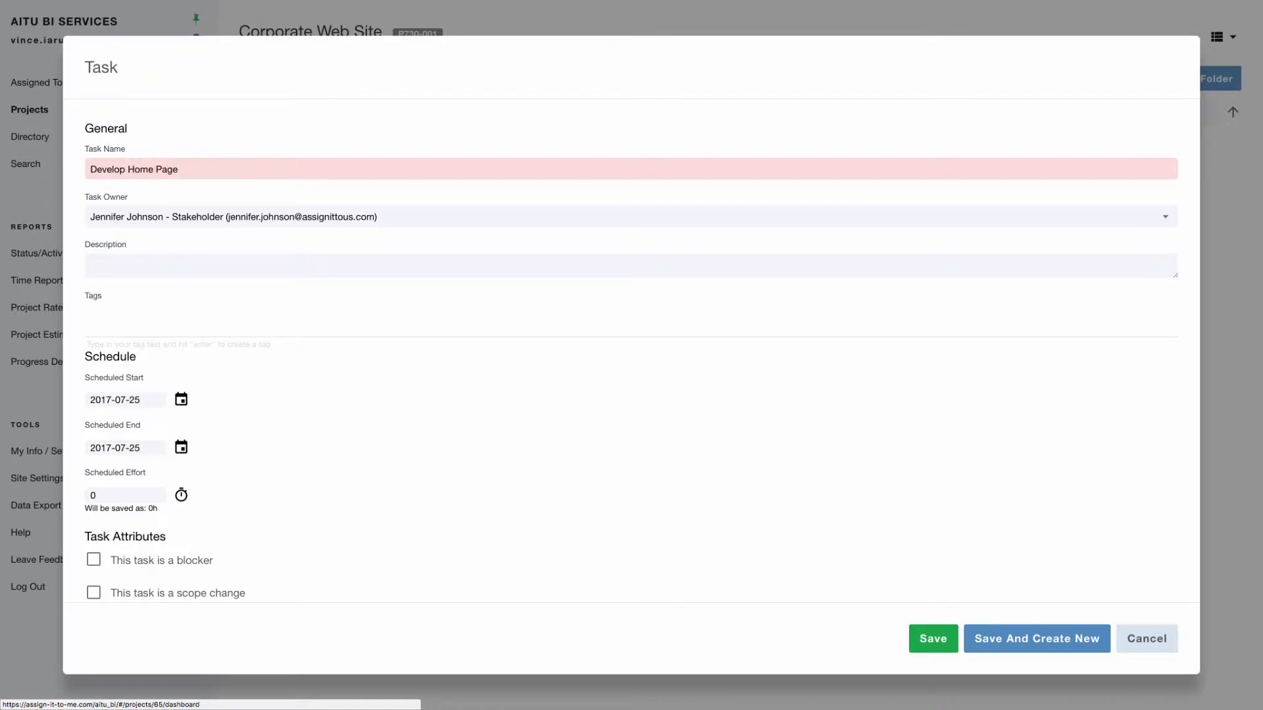
{"action": "left_click", "coordinate": [207, 222]}
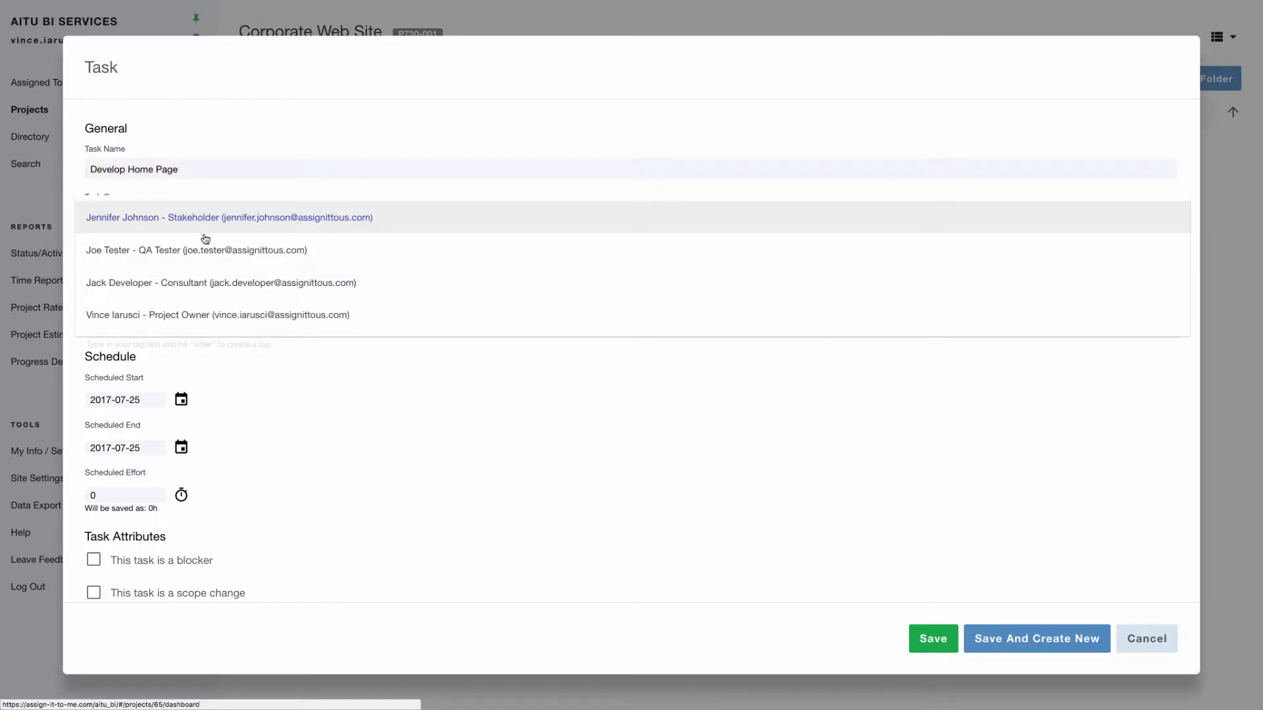
{"action": "left_click", "coordinate": [195, 286]}
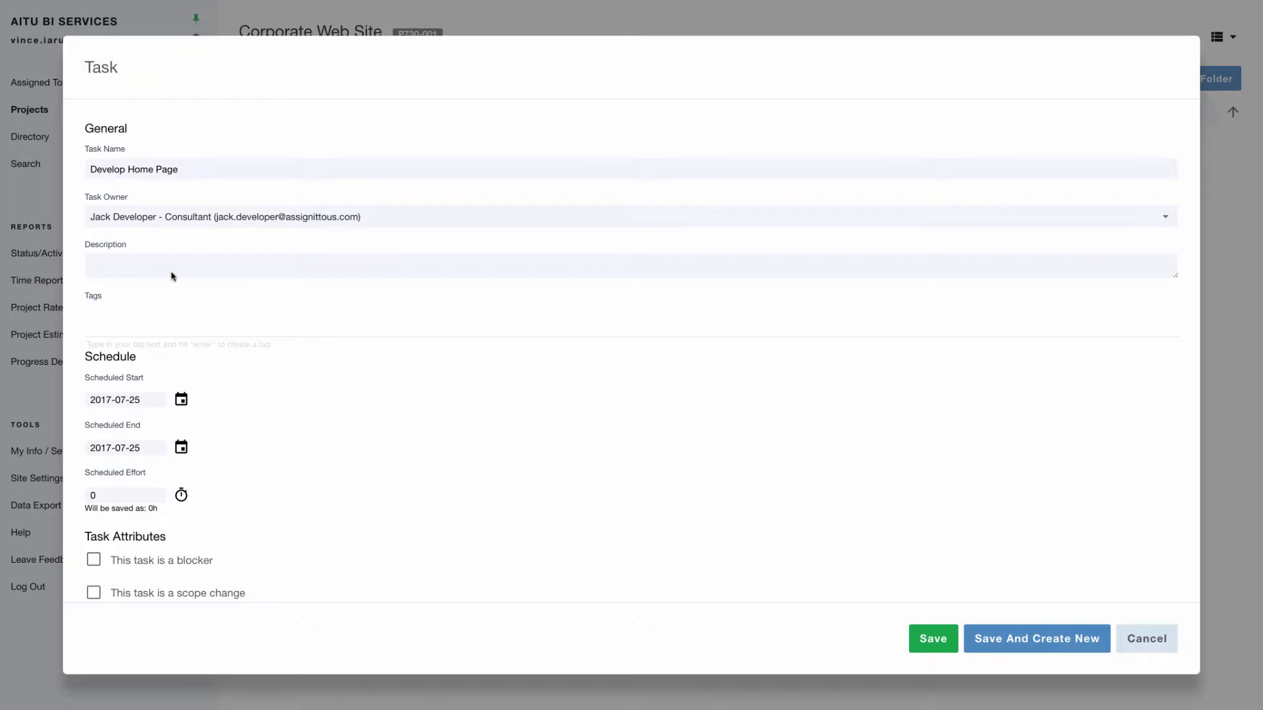
Enter the task description "Design and Develop the Home Page" and add the tag "Development".
{"action": "left_click", "coordinate": [164, 274]}
{"action": "type", "text": "Design and Develop"}
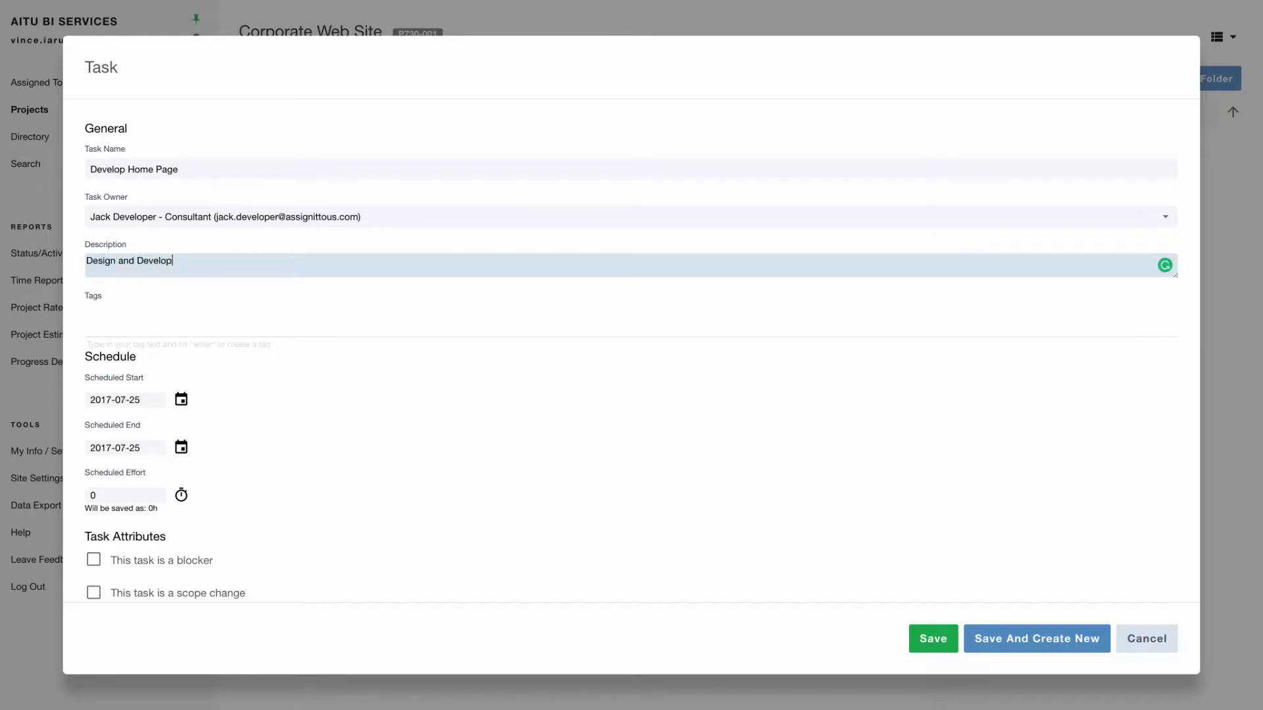
{"action": "type", "text": " the Home Page"}
{"action": "left_click", "coordinate": [112, 333]}
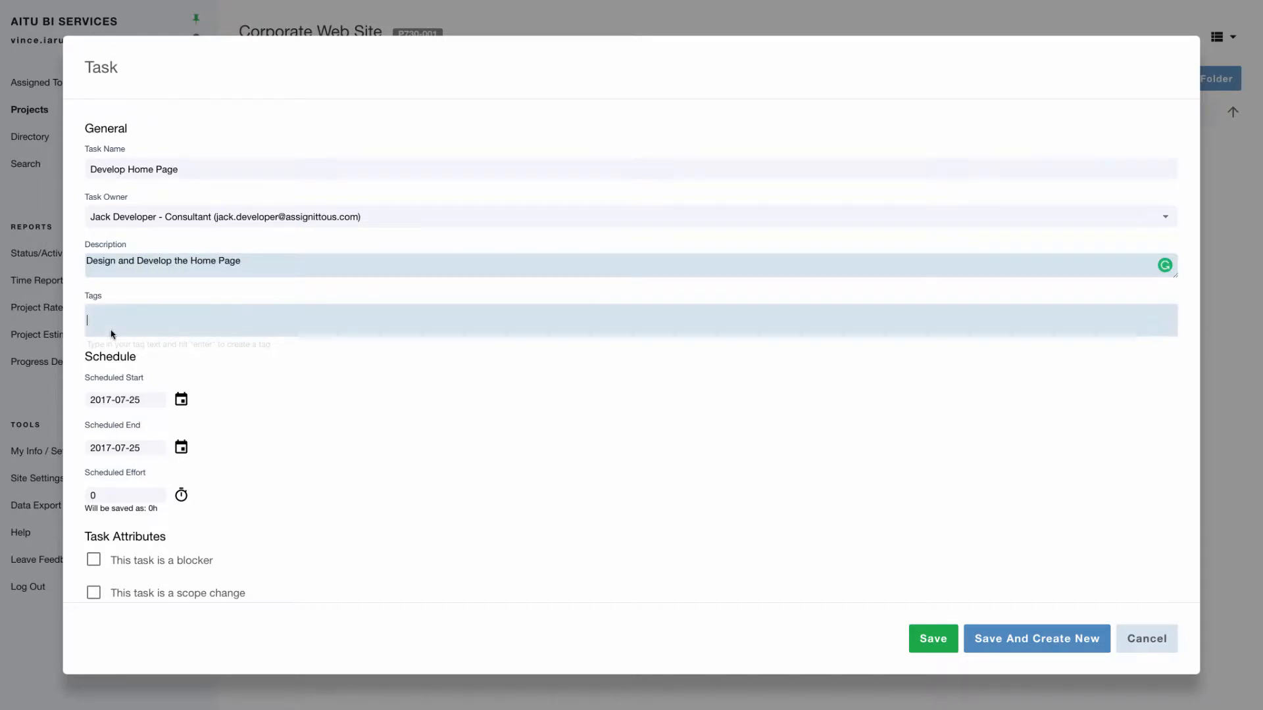
{"action": "type", "text": "Development"}
{"action": "key", "text": "Return"}
Schedule the task to start on 2017-08-01 and end on 2017-08-04.
{"action": "left_click", "coordinate": [182, 401]}
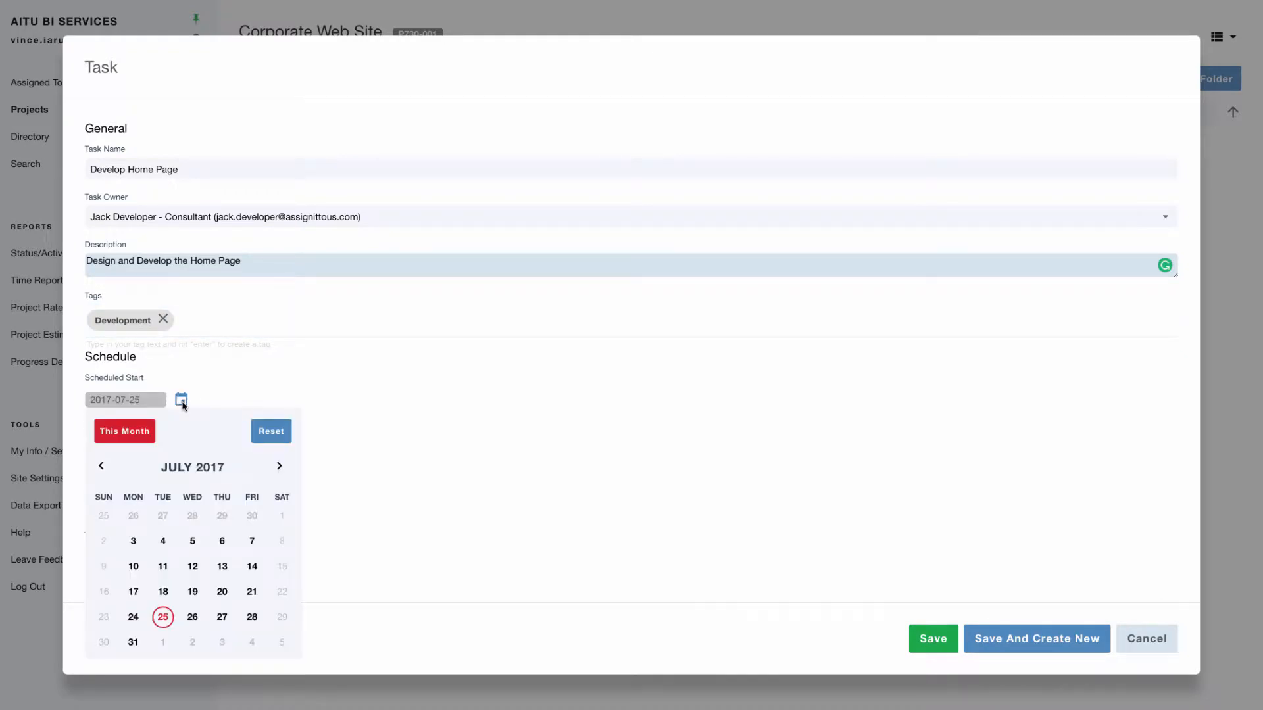
{"action": "left_click", "coordinate": [163, 644]}
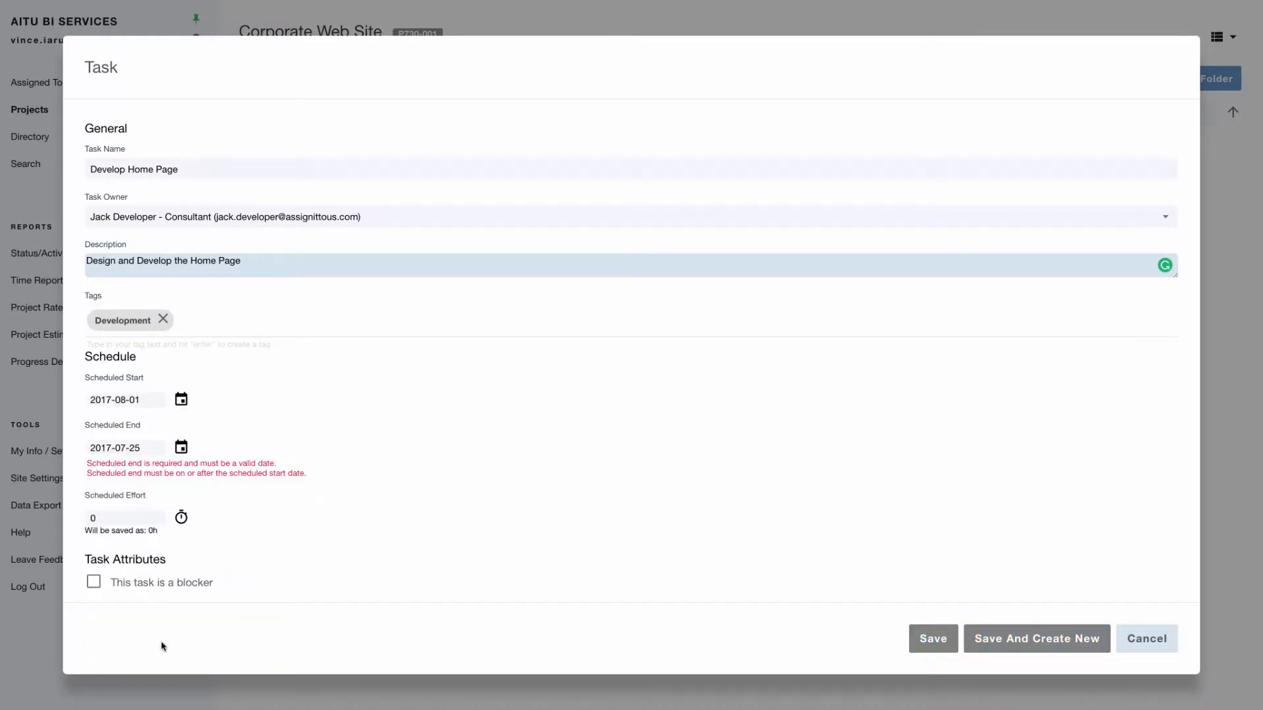
{"action": "left_click", "coordinate": [183, 450]}
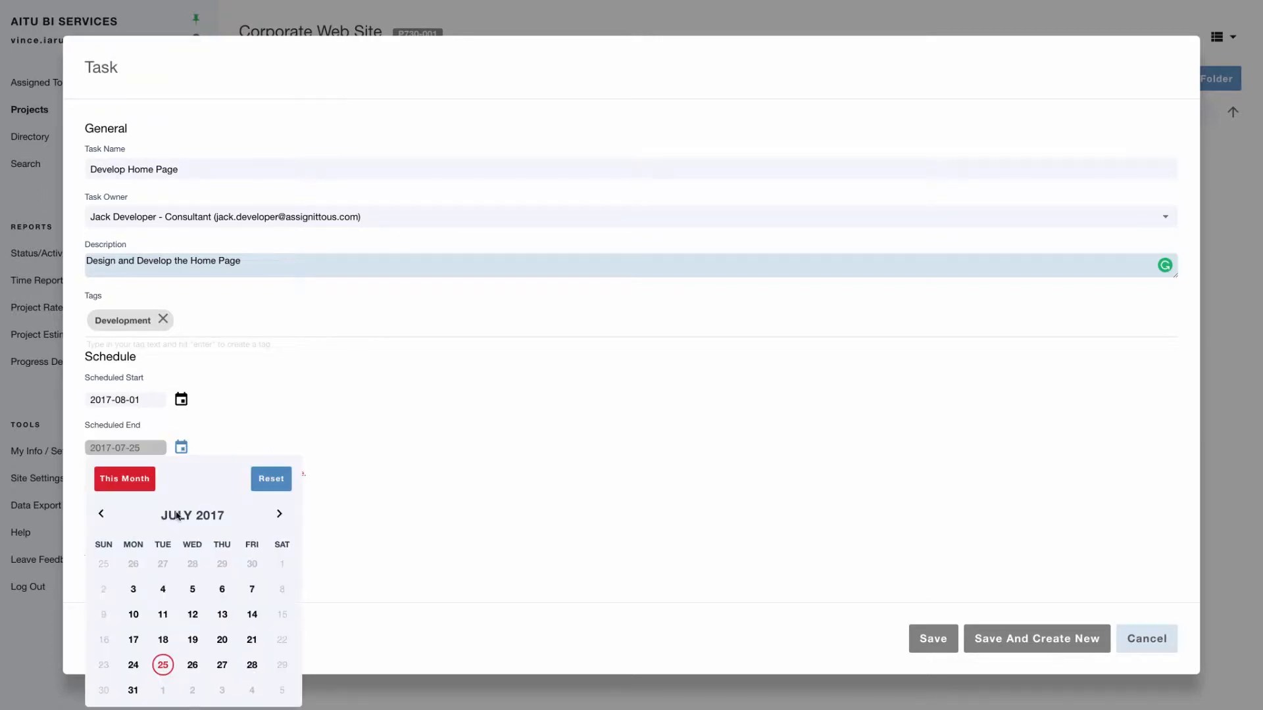
{"action": "left_click", "coordinate": [279, 517]}
{"action": "left_click", "coordinate": [250, 566]}
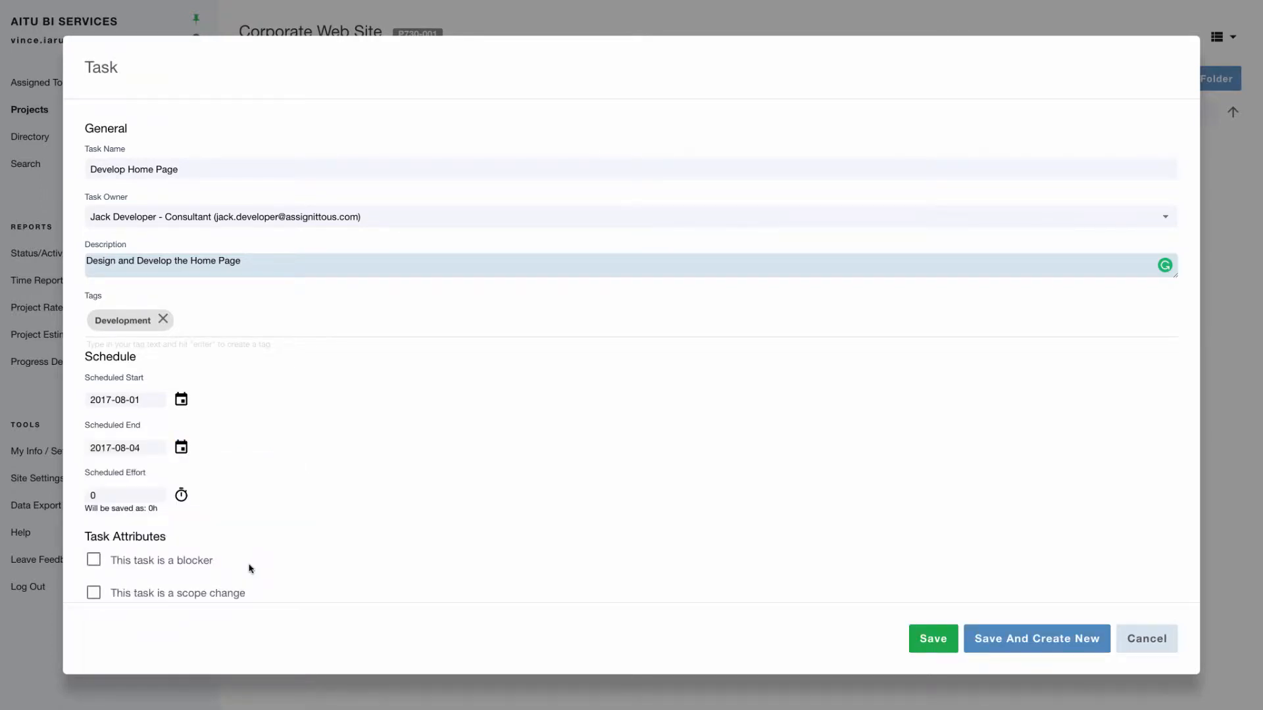
Set the task's scheduled effort to 2.5d.
{"action": "left_click", "coordinate": [108, 500]}
{"action": "left_click", "coordinate": [182, 497]}
{"action": "left_click", "coordinate": [93, 498]}
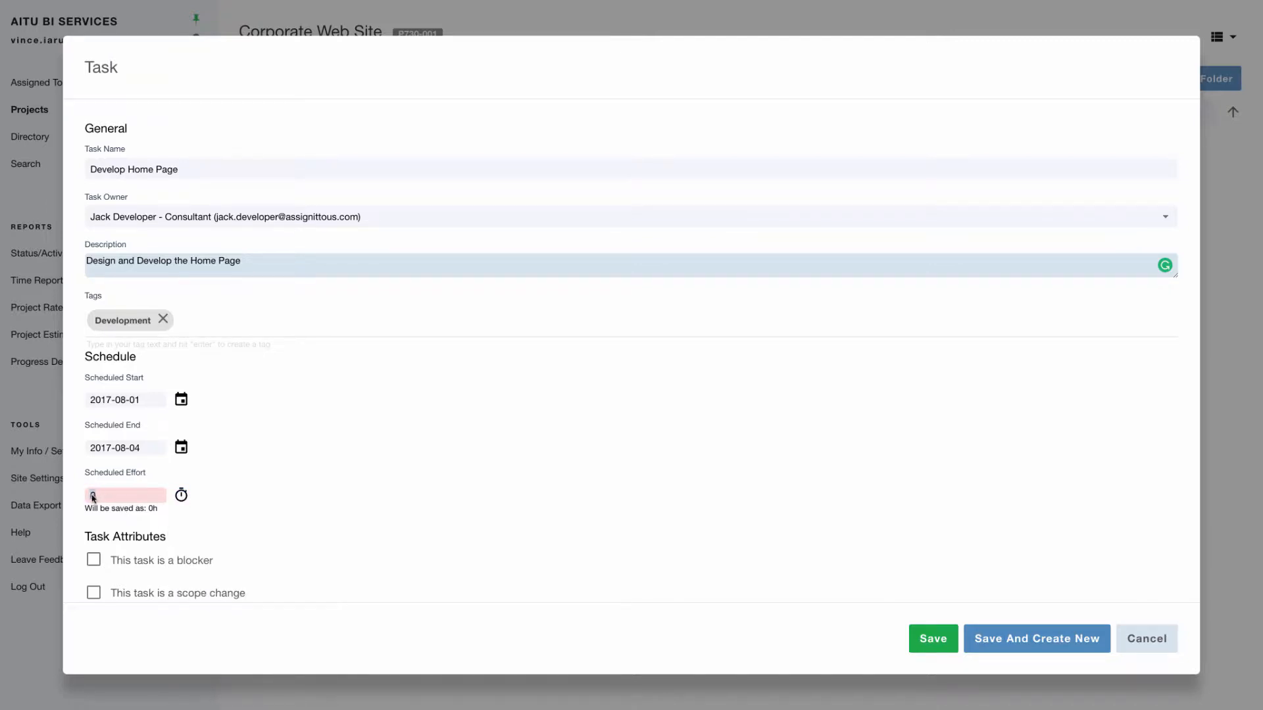
{"action": "type", "text": "2.5d"}
Choose "3 - Normal" as the task's weight and save the task.
{"action": "scroll", "coordinate": [370, 521], "scroll_direction": "down", "scroll_amount": 5}
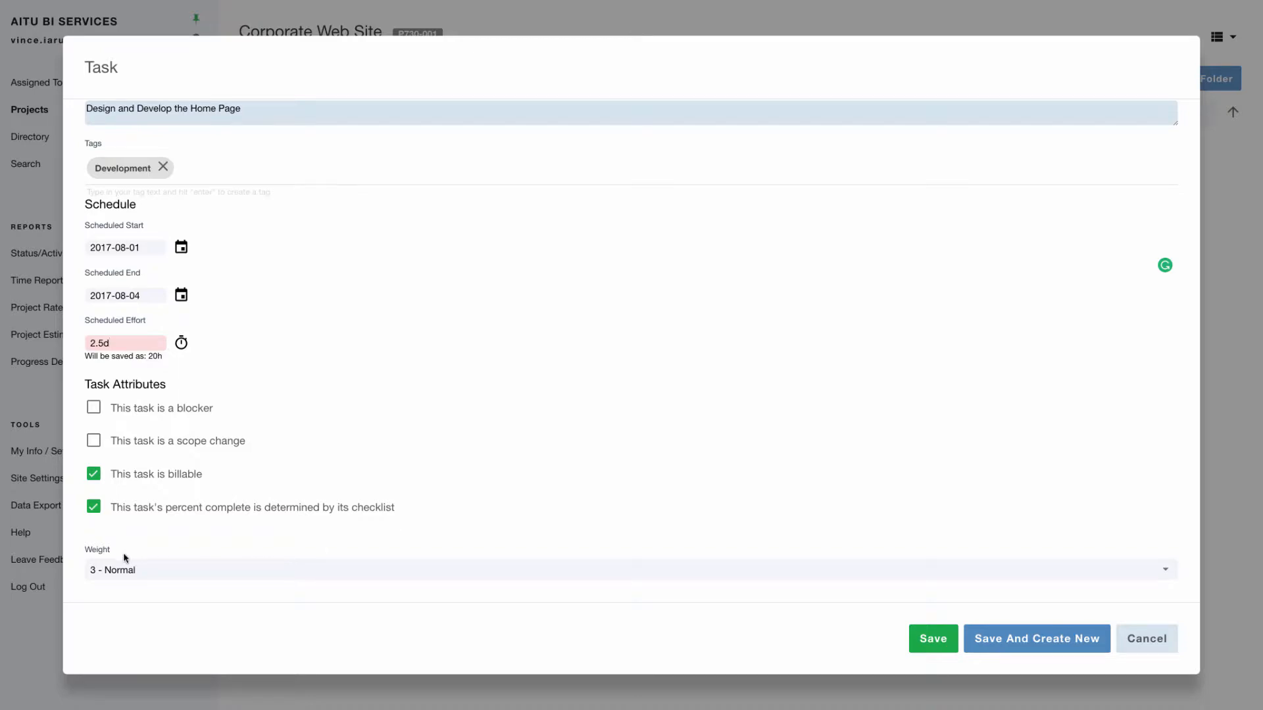
{"action": "left_click", "coordinate": [134, 574]}
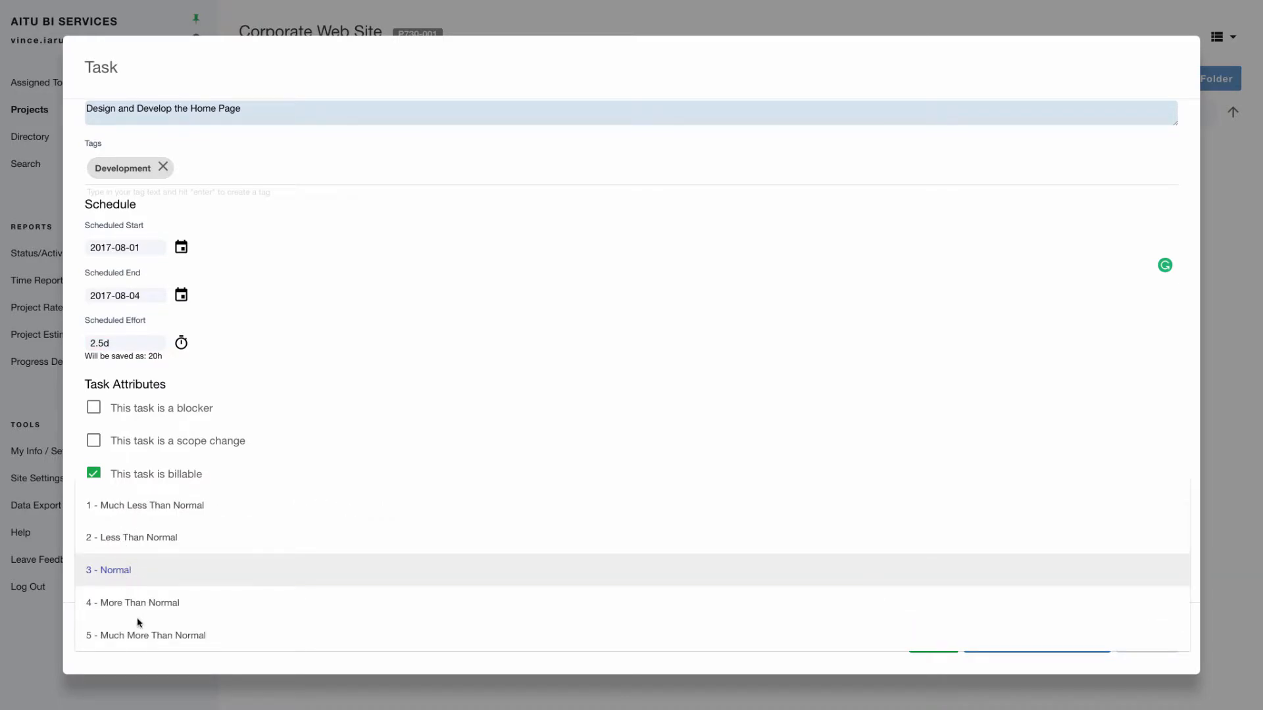
{"action": "left_click", "coordinate": [126, 573]}
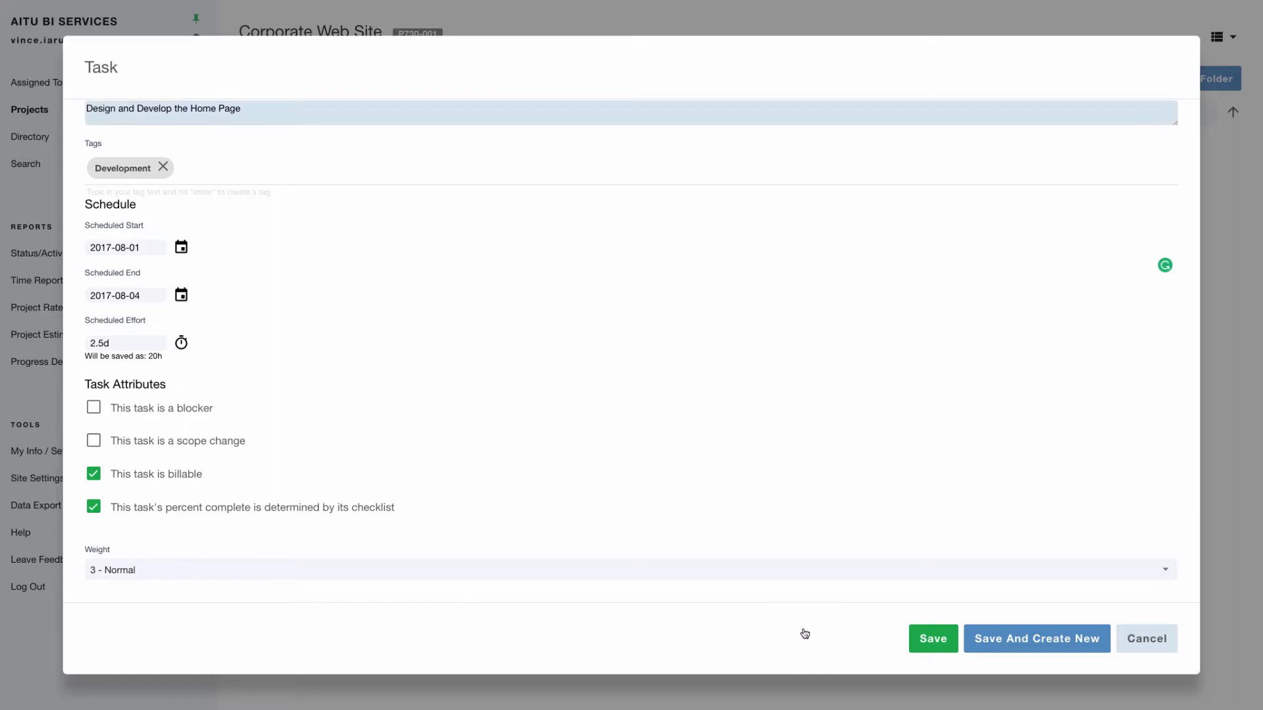
{"action": "left_click", "coordinate": [917, 644]}
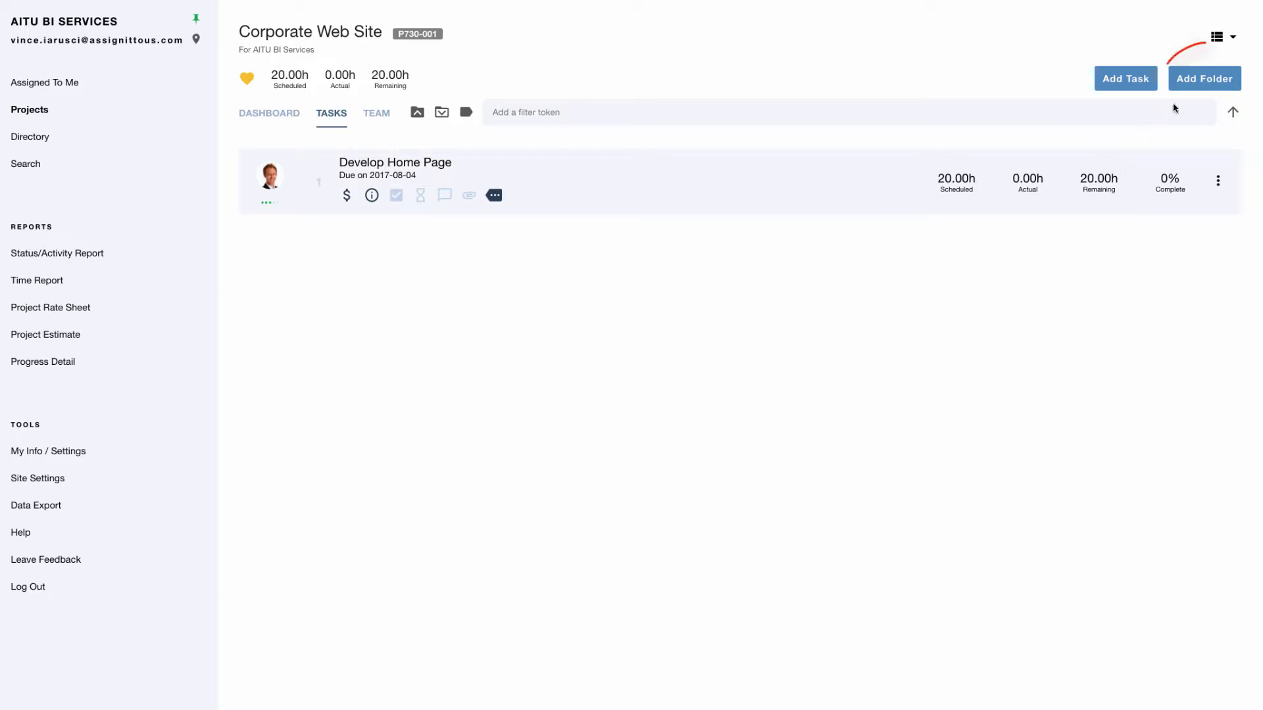
Add two top-level project folders named "1 - Backlog" and "2 - In Progress".
{"action": "left_click", "coordinate": [1201, 80]}
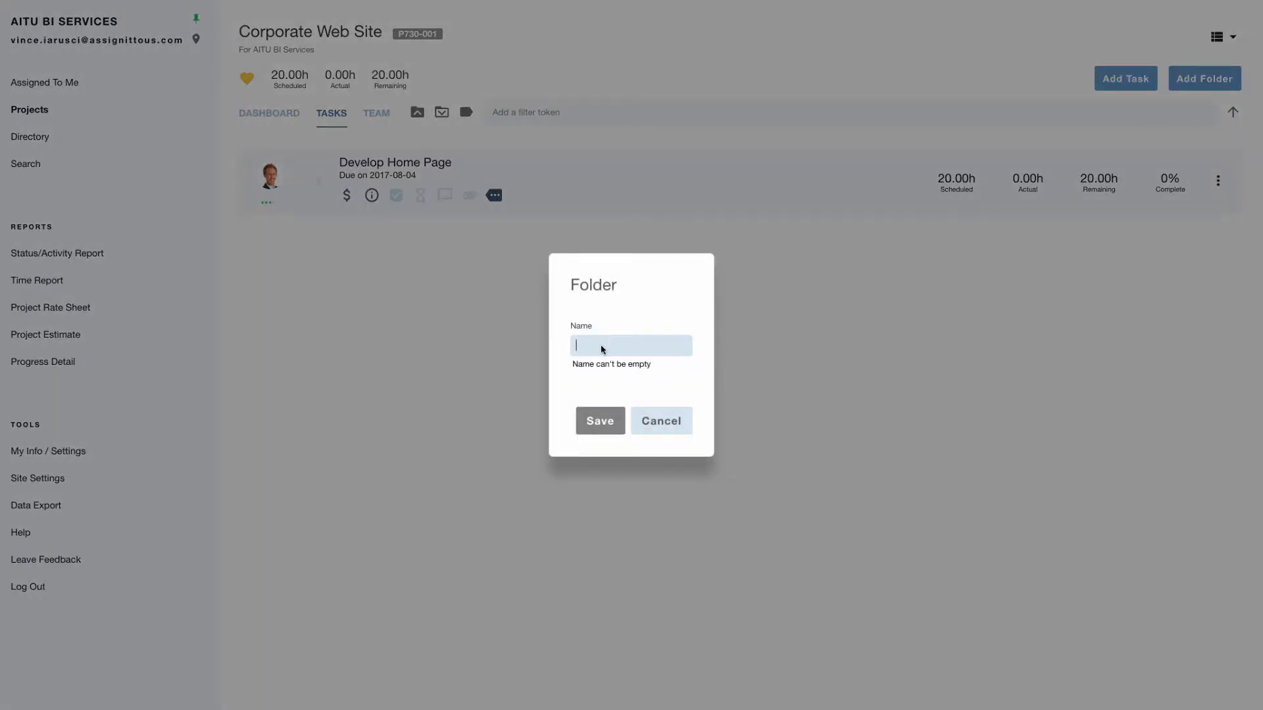
{"action": "type", "text": "1 - Backlog"}
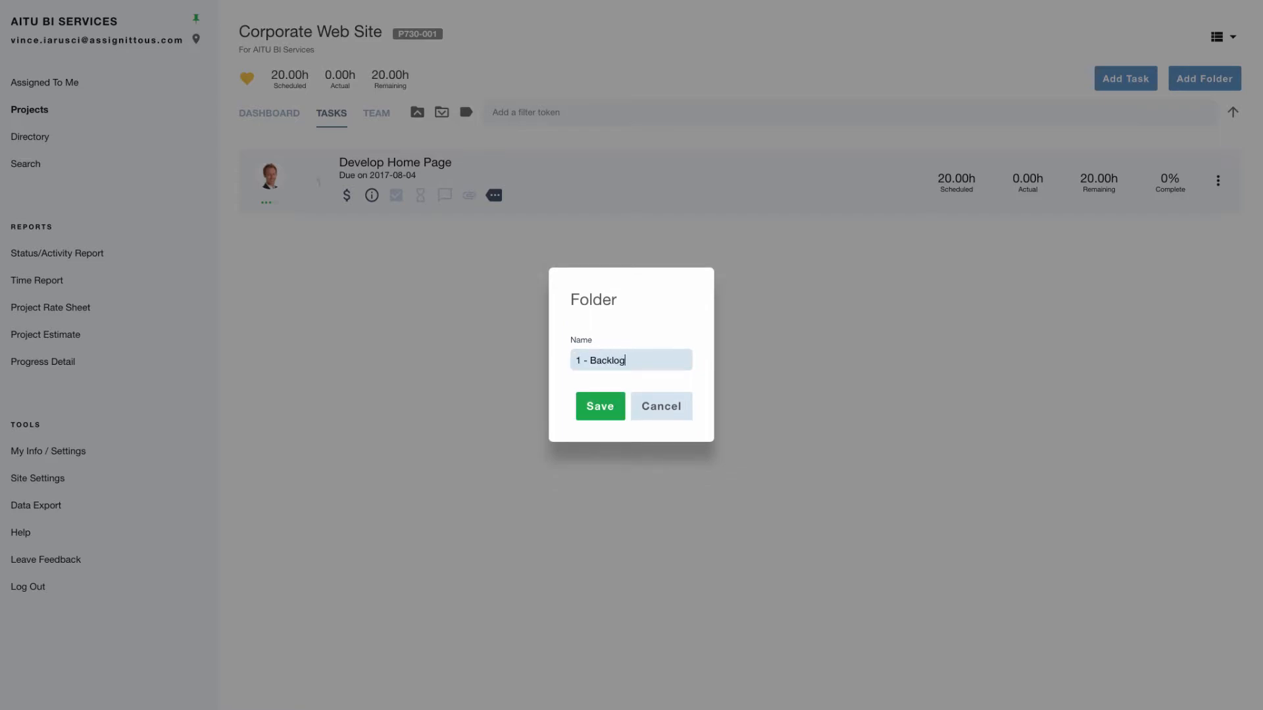
{"action": "left_click", "coordinate": [600, 420]}
{"action": "type", "text": "2 - "}
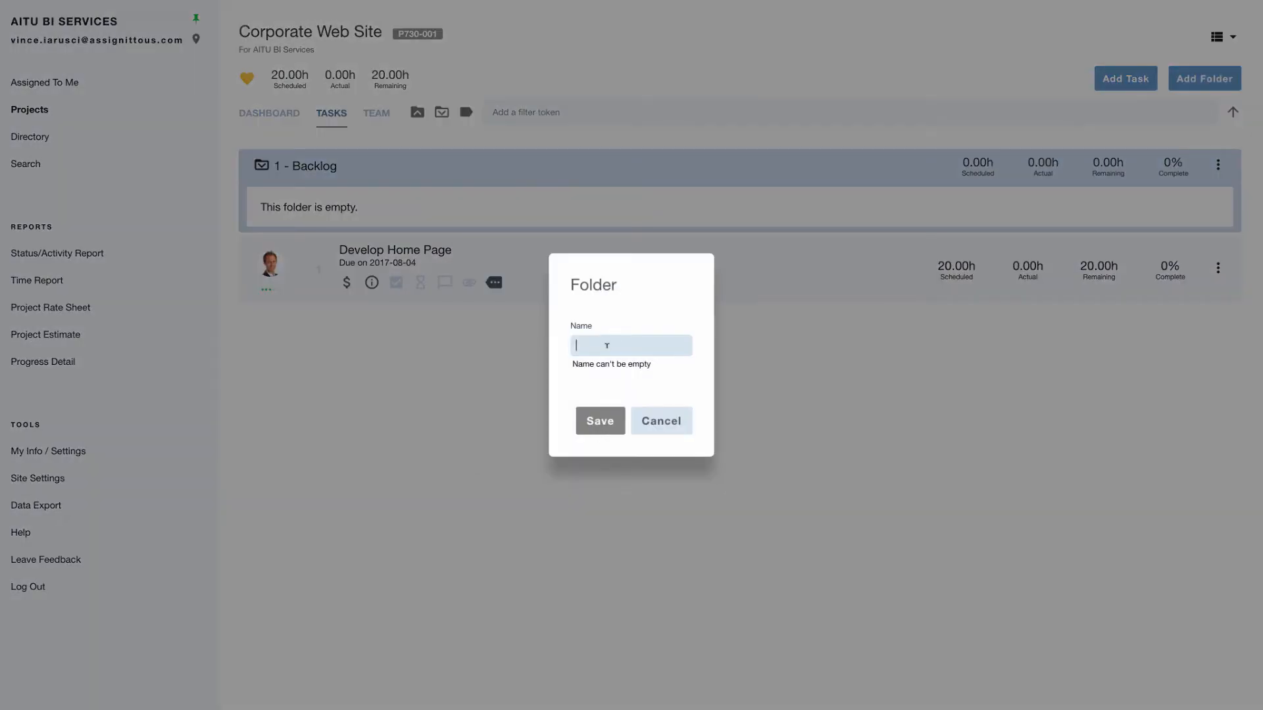
{"action": "type", "text": "In Progress"}
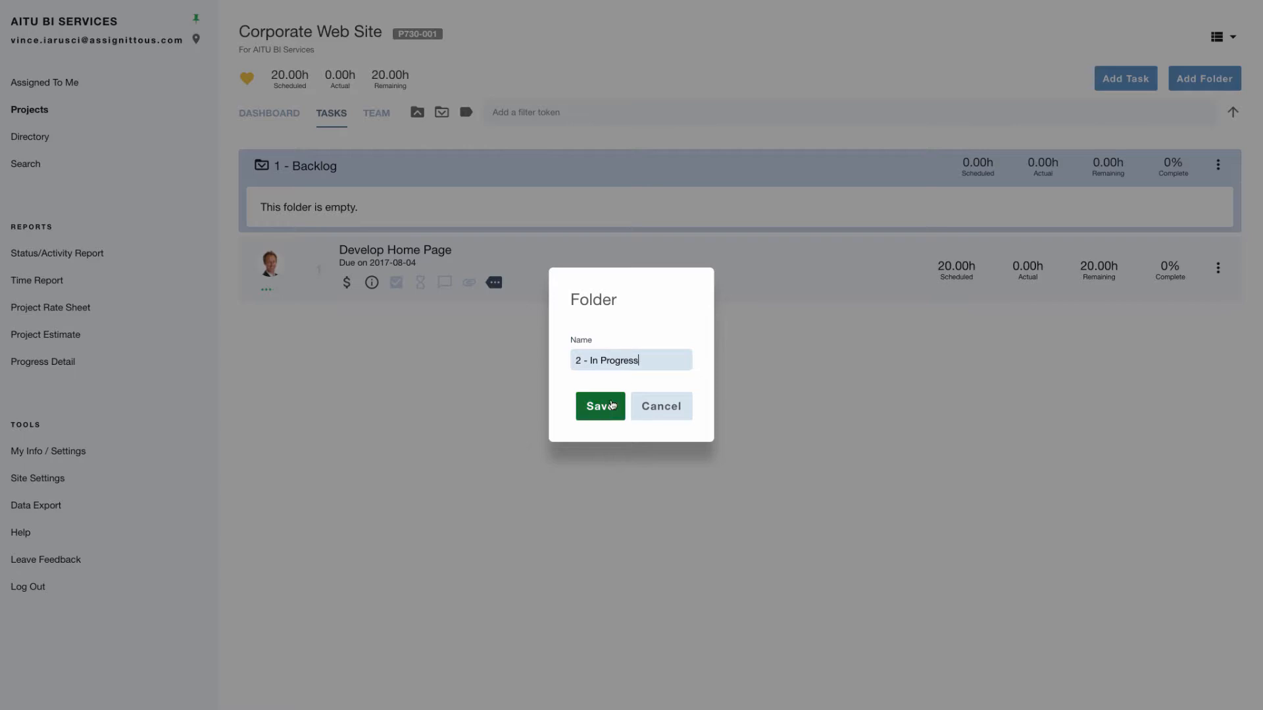
{"action": "left_click", "coordinate": [599, 406]}
Add two more top-level folders named "3 - In Waiting" and "4 - In Review".
{"action": "type", "text": "3"}
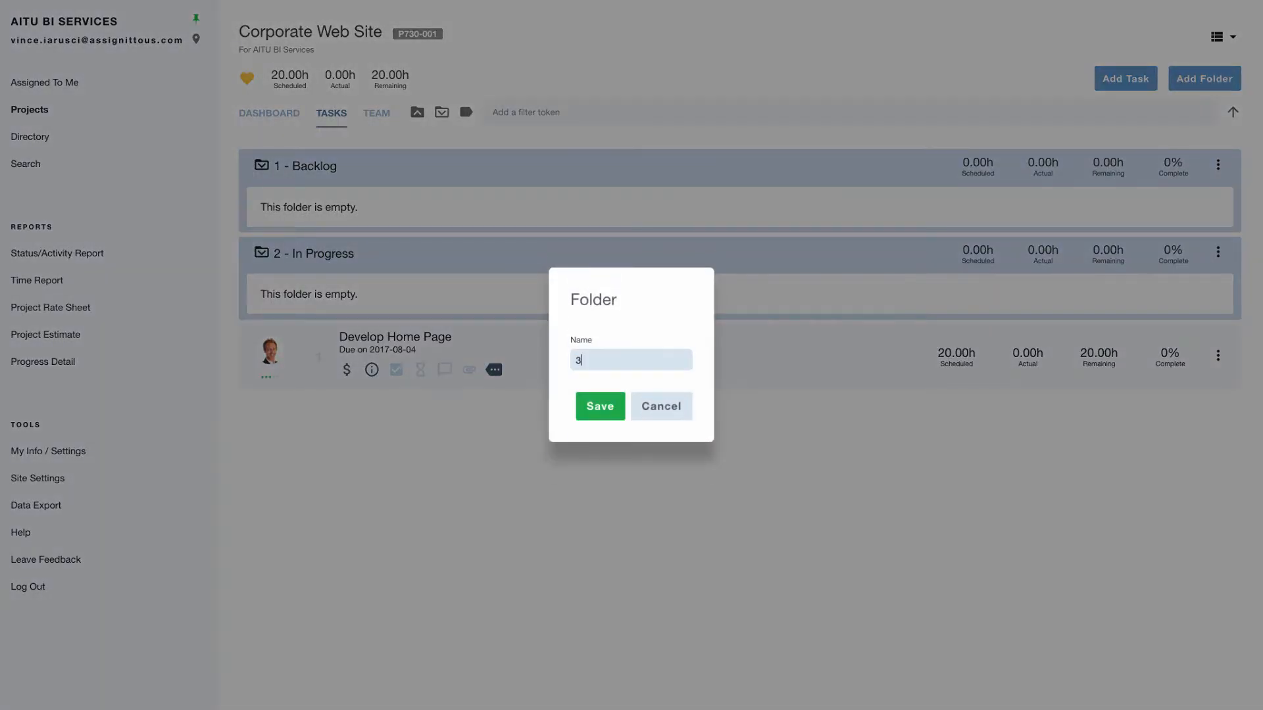
{"action": "type", "text": " - In Waiting"}
{"action": "key", "text": "Return"}
{"action": "left_click", "coordinate": [1204, 78]}
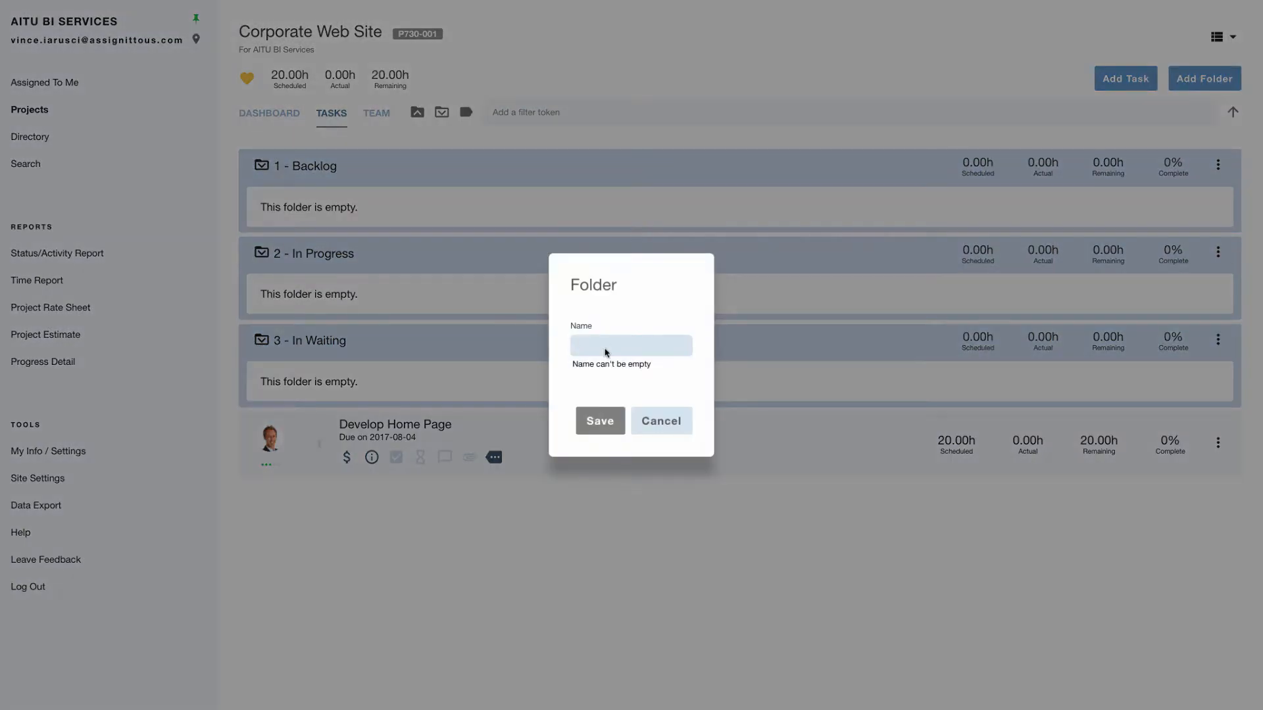
{"action": "type", "text": "4 - In Review"}
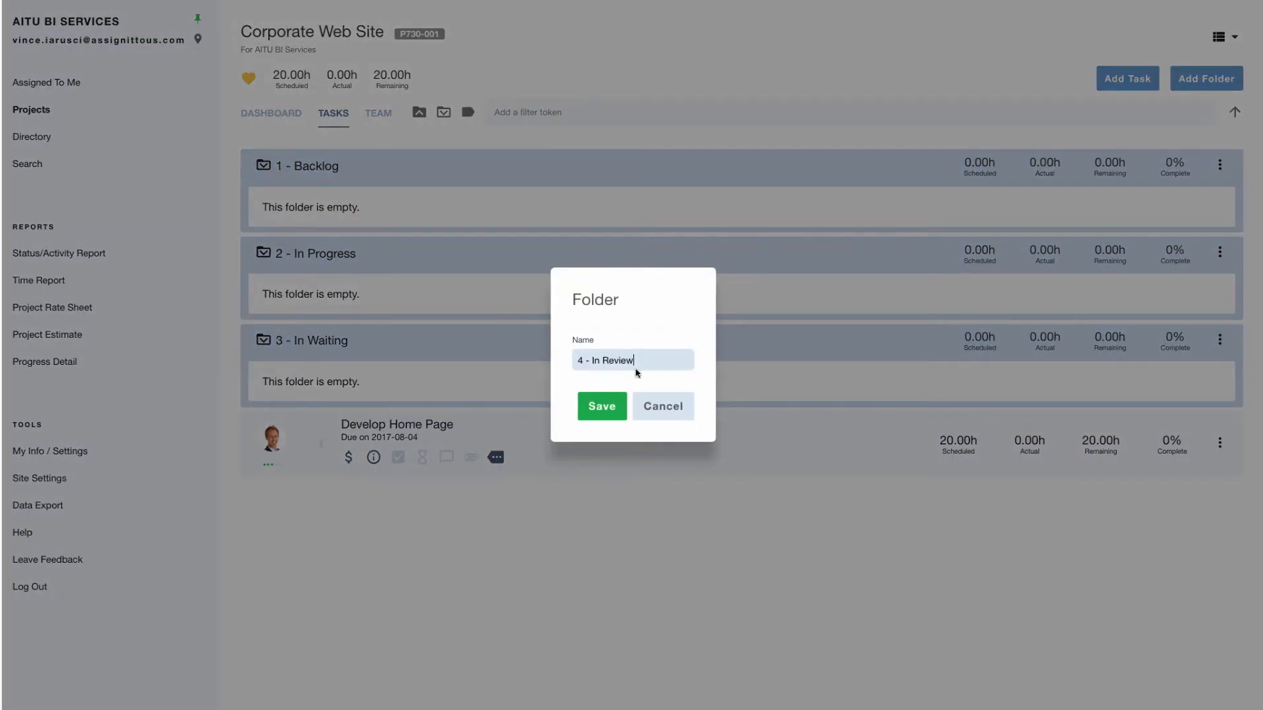
{"action": "left_click", "coordinate": [600, 408]}
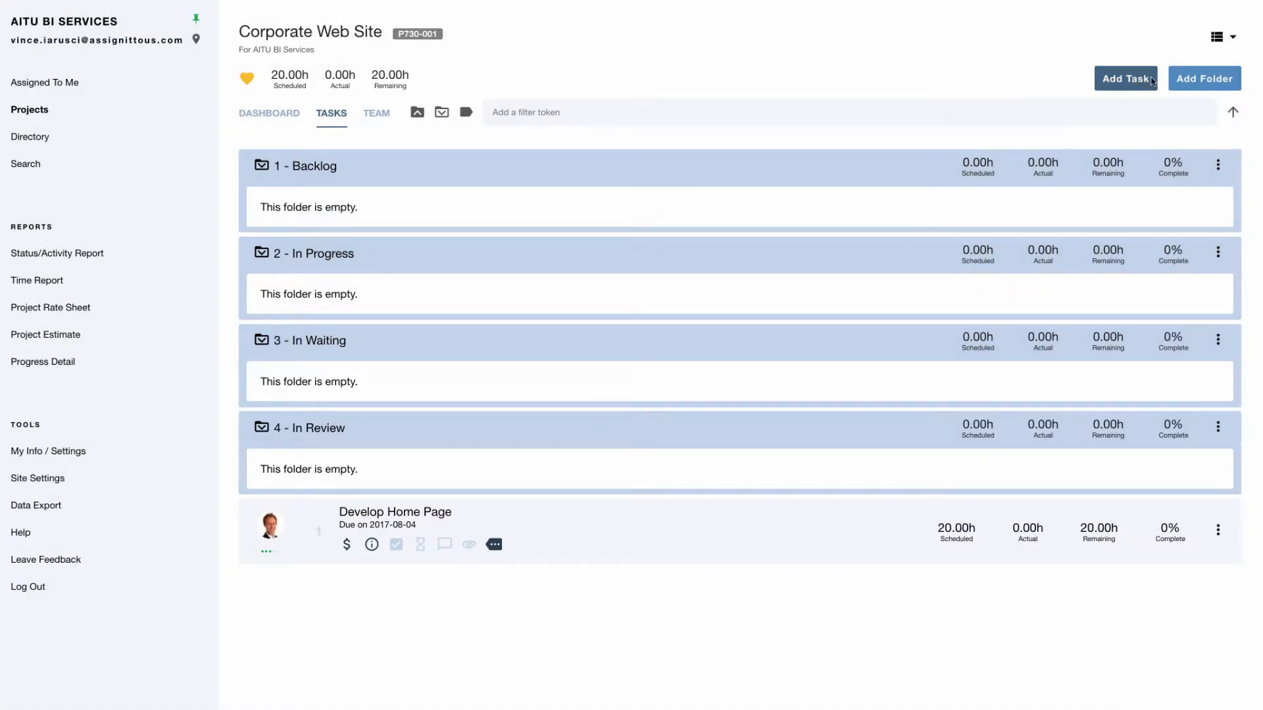
Add a fifth top-level folder named "5 - Done".
{"action": "left_click", "coordinate": [1178, 79]}
{"action": "type", "text": "5 - D"}
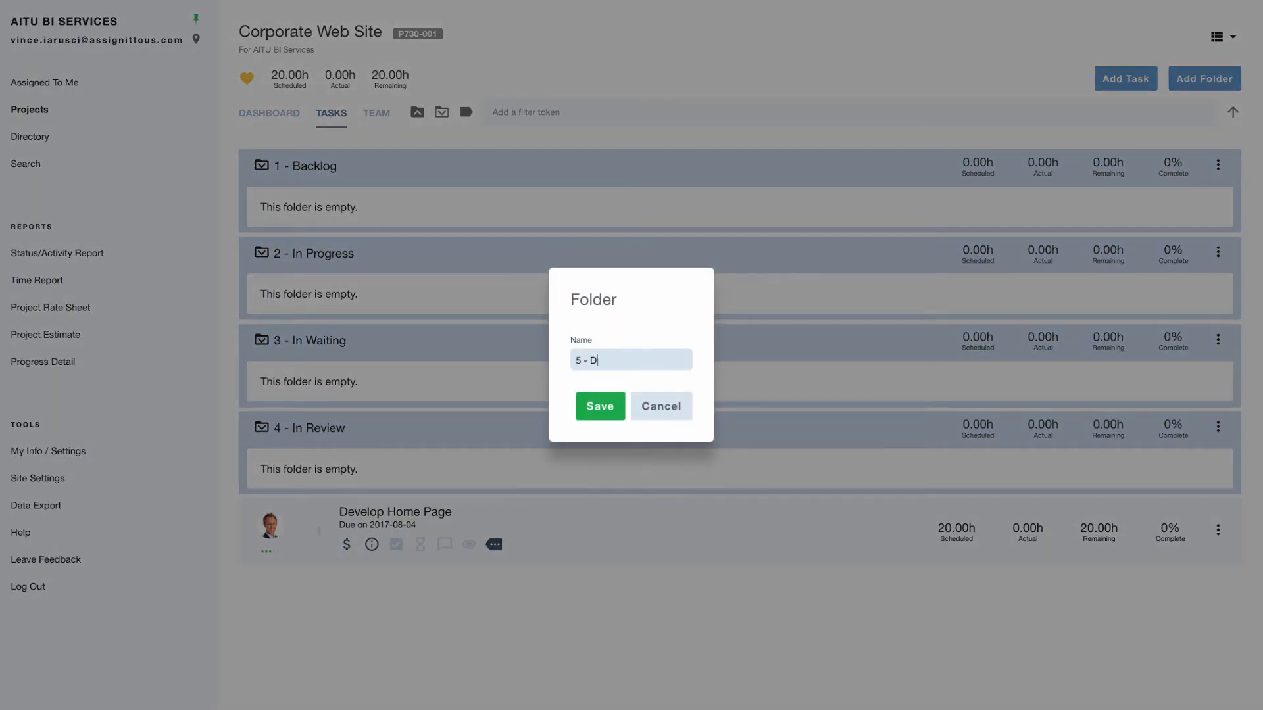
{"action": "type", "text": "one"}
{"action": "left_click", "coordinate": [600, 406]}
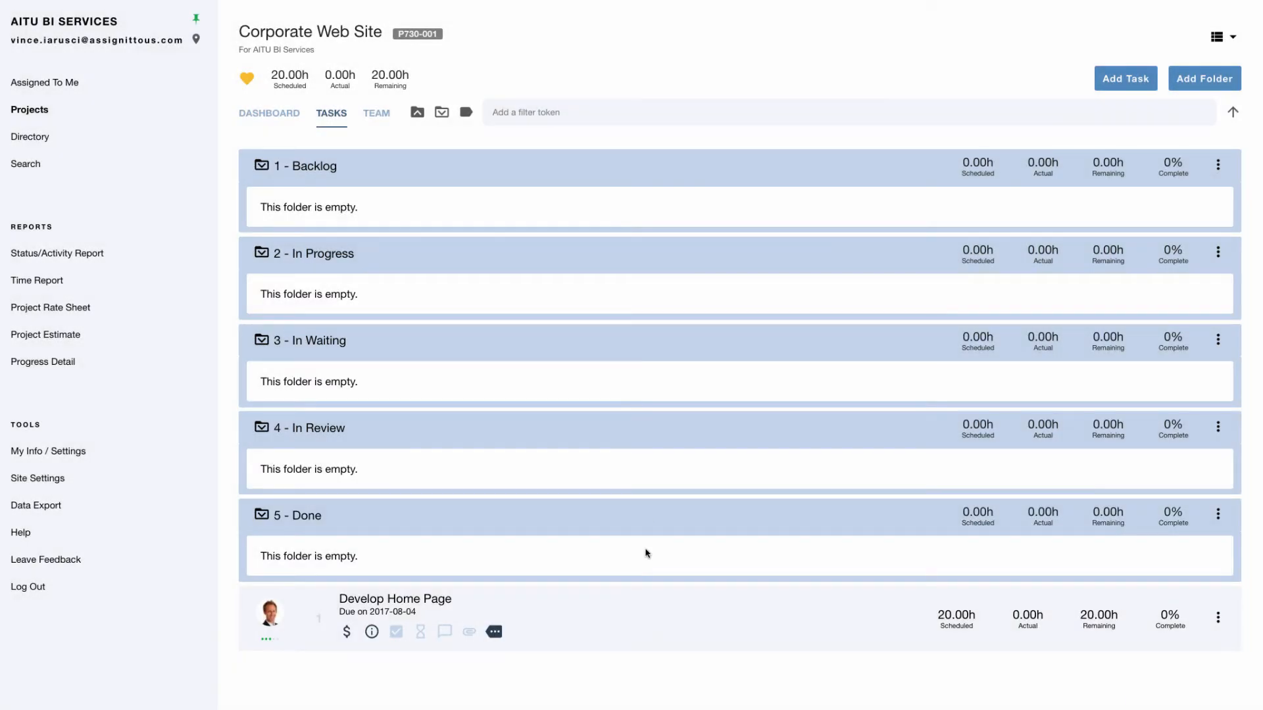
Collapse all folders except 1 - Backlog and add a child folder named "Sprint week 1" inside it.
{"action": "left_click", "coordinate": [417, 112]}
{"action": "left_click", "coordinate": [261, 166]}
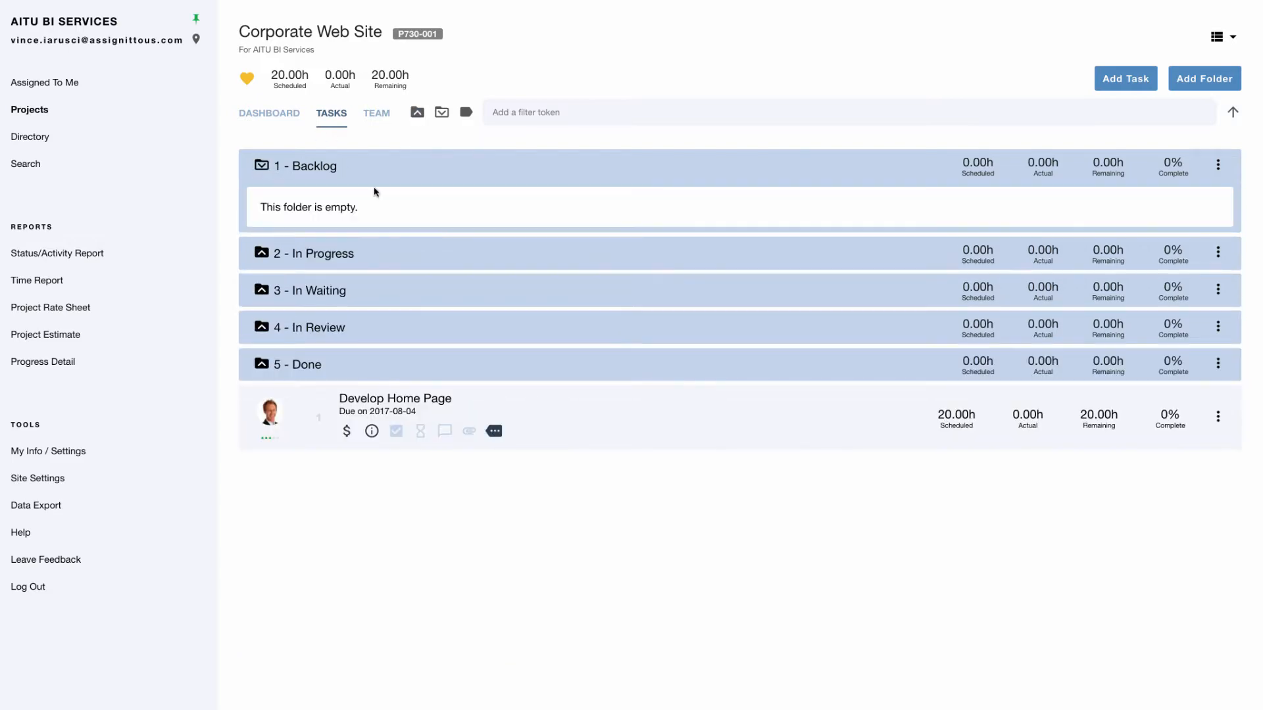
{"action": "left_click", "coordinate": [1219, 166]}
{"action": "left_click", "coordinate": [1164, 257]}
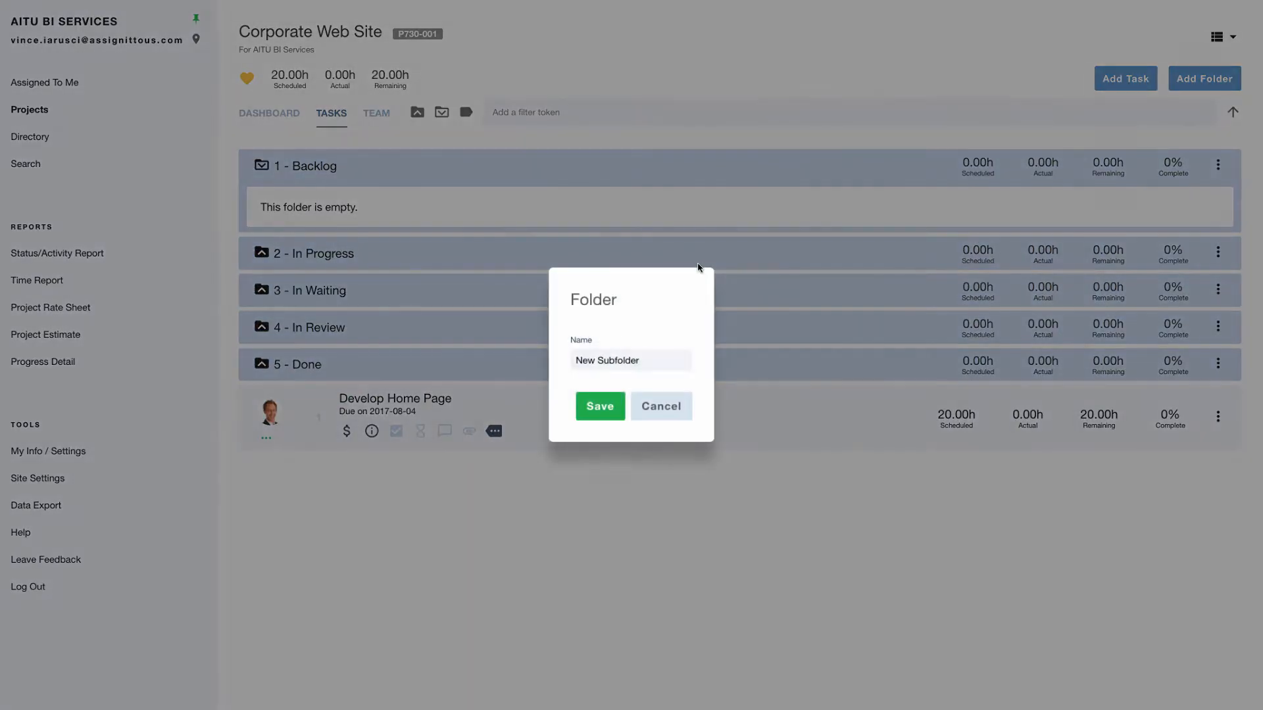
{"action": "left_click_drag", "start_coordinate": [662, 358], "coordinate": [524, 354]}
{"action": "type", "text": "Spr"}
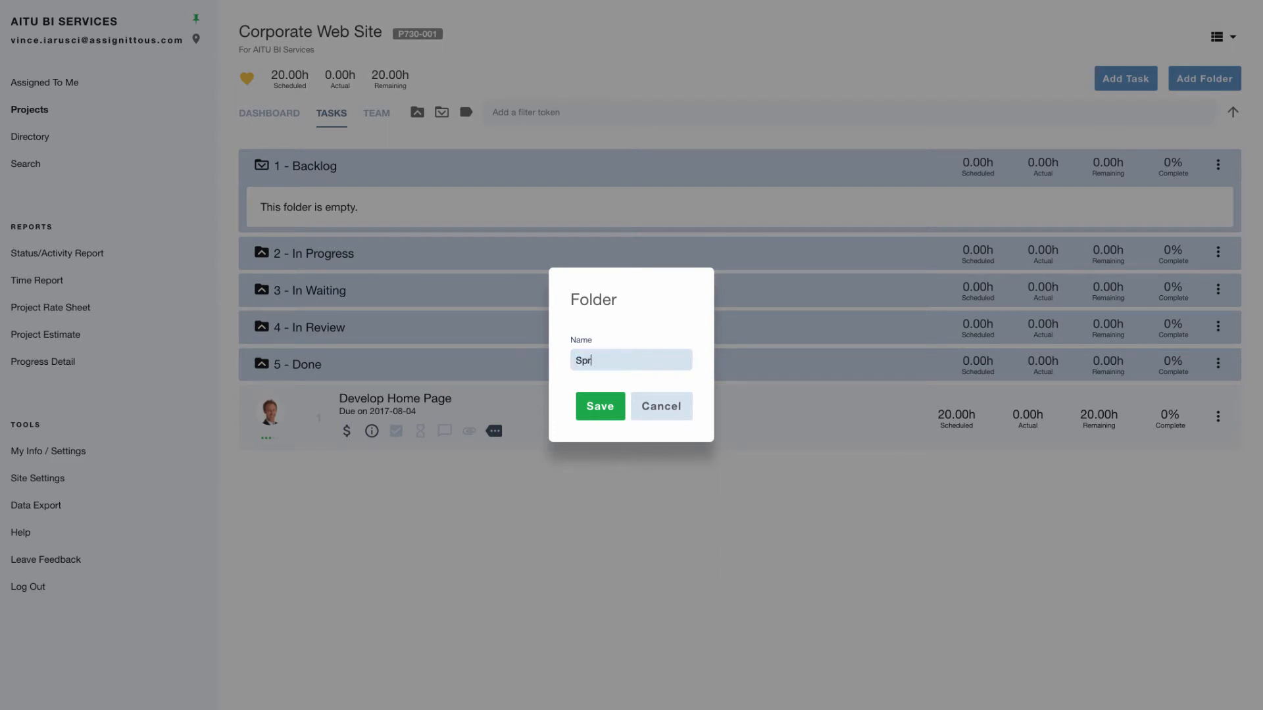
{"action": "type", "text": "int week 1"}
{"action": "left_click", "coordinate": [596, 408]}
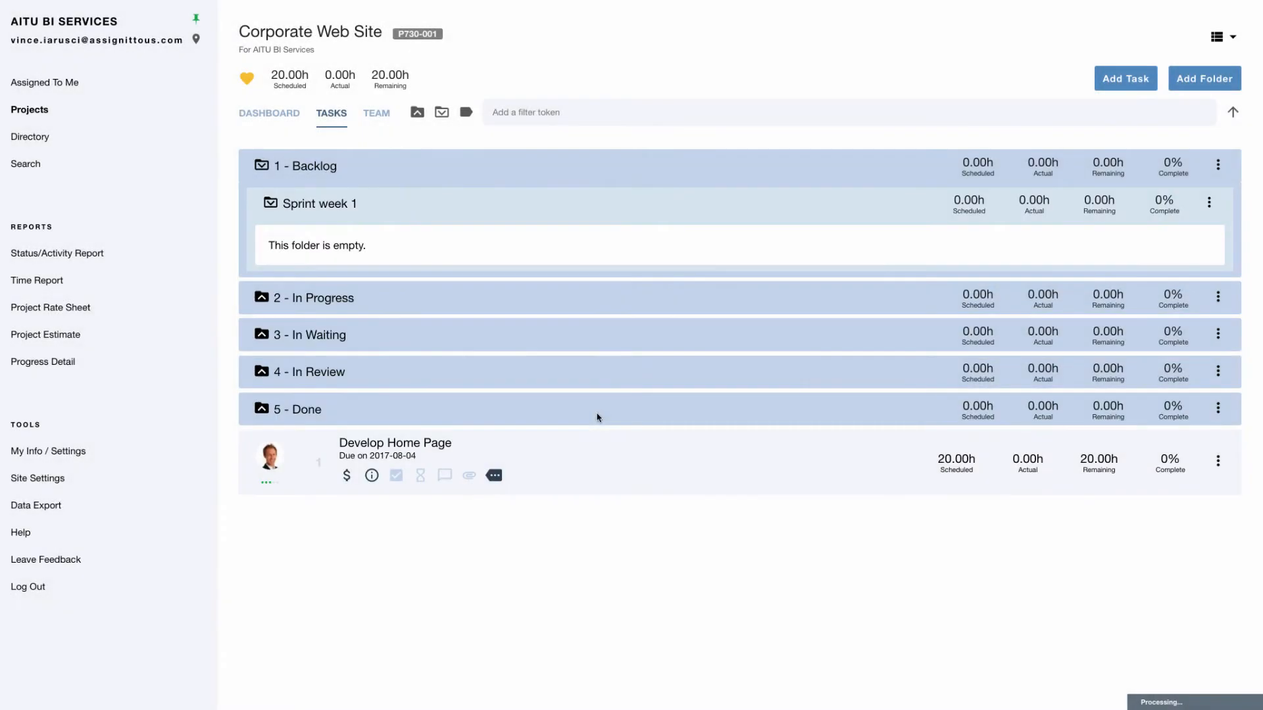
Add a child folder named "Sprint Week 2" to the 1 - Backlog folder.
{"action": "left_click", "coordinate": [1219, 166]}
{"action": "left_click", "coordinate": [1146, 259]}
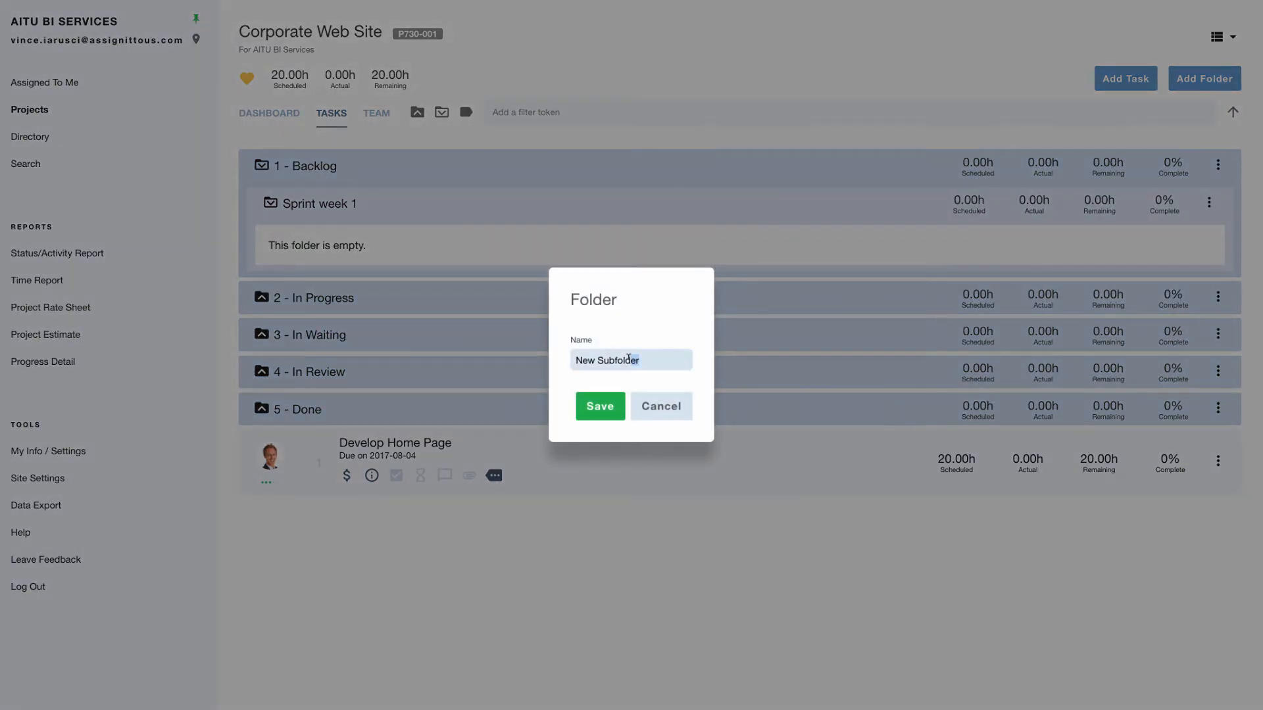
{"action": "left_click_drag", "start_coordinate": [633, 361], "coordinate": [533, 363]}
{"action": "type", "text": "Sprint Week 2"}
{"action": "left_click", "coordinate": [594, 416]}
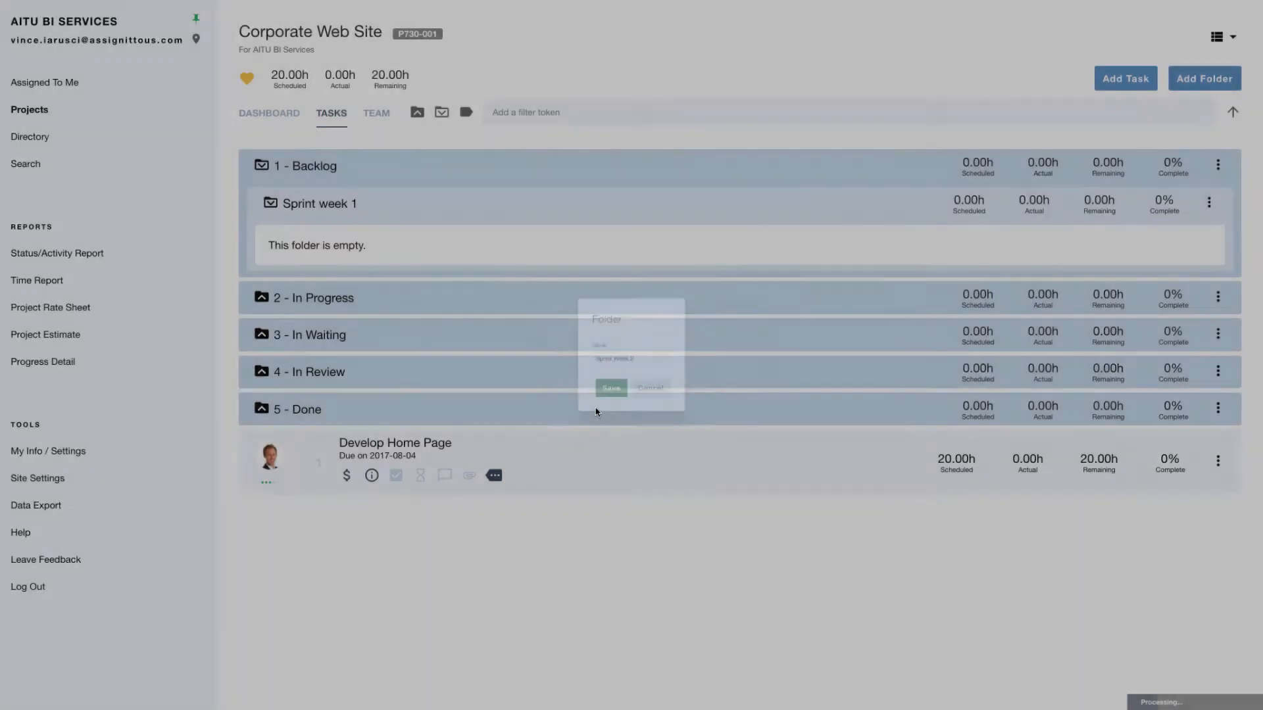
Add a child folder named "Sprint week 3" to the 1 - Backlog folder.
{"action": "left_click", "coordinate": [1219, 167]}
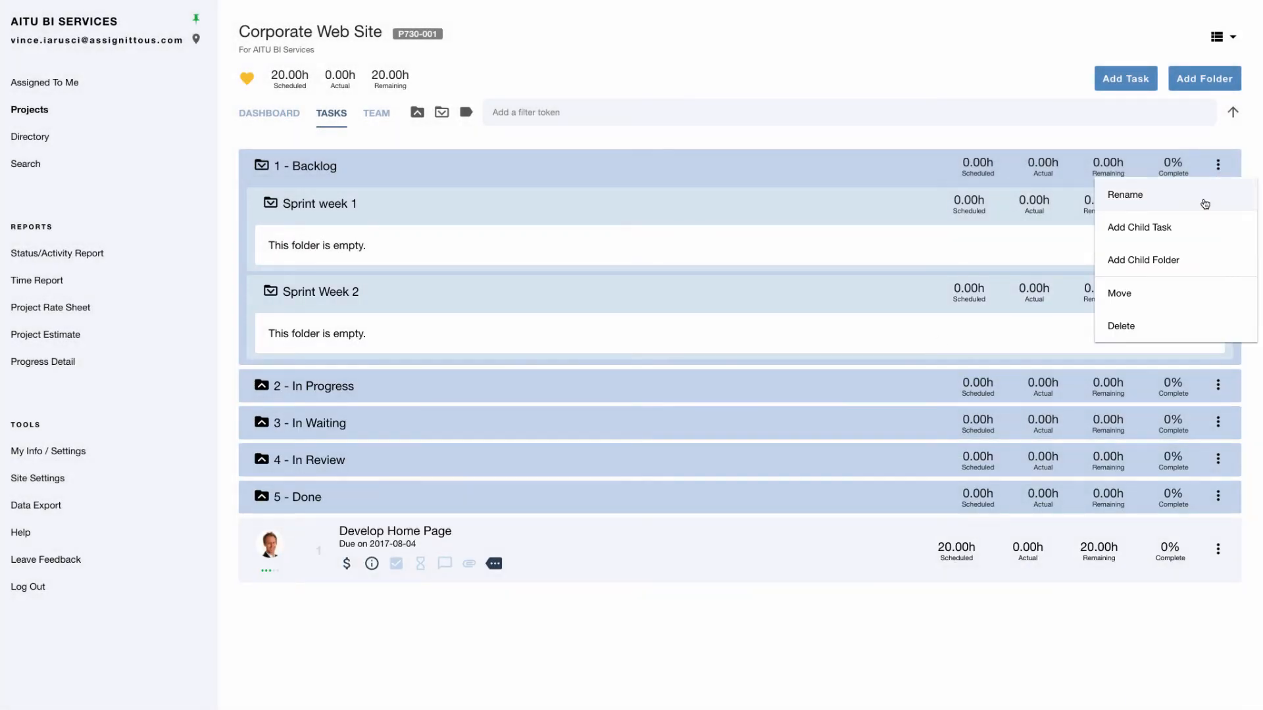
{"action": "left_click", "coordinate": [1145, 261]}
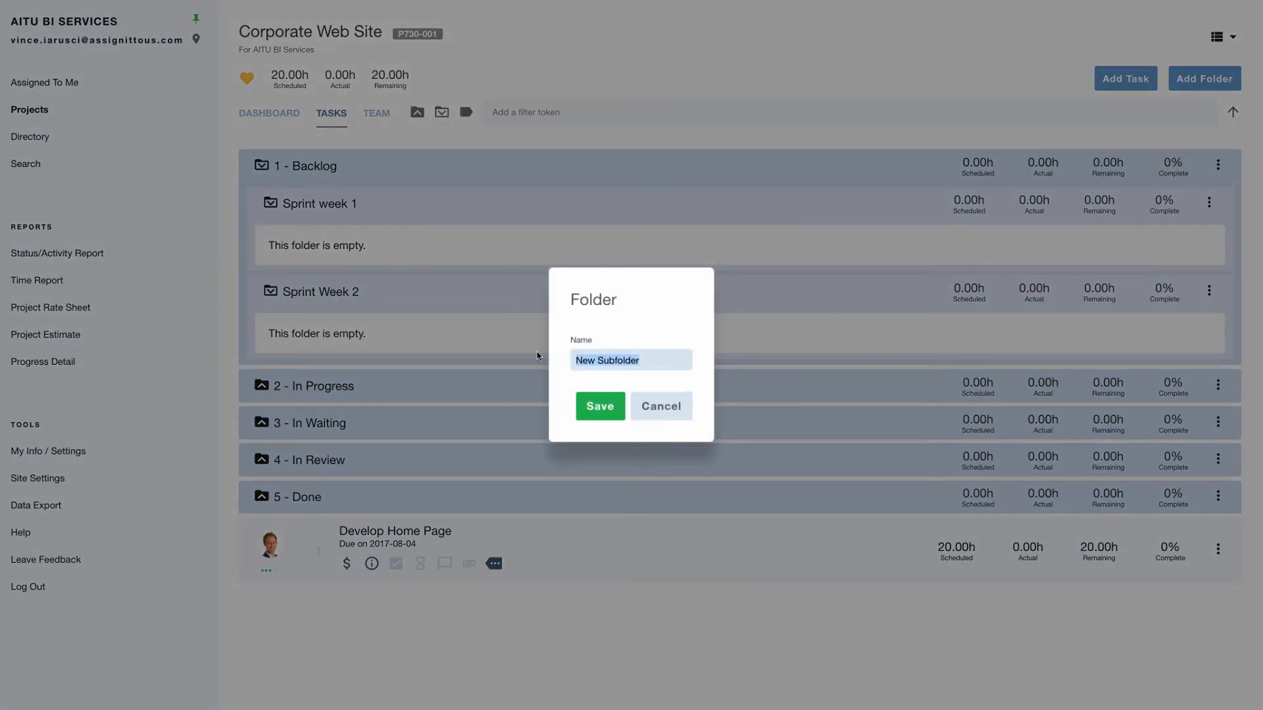
{"action": "type", "text": "Sprint week 3"}
{"action": "left_click", "coordinate": [601, 408]}
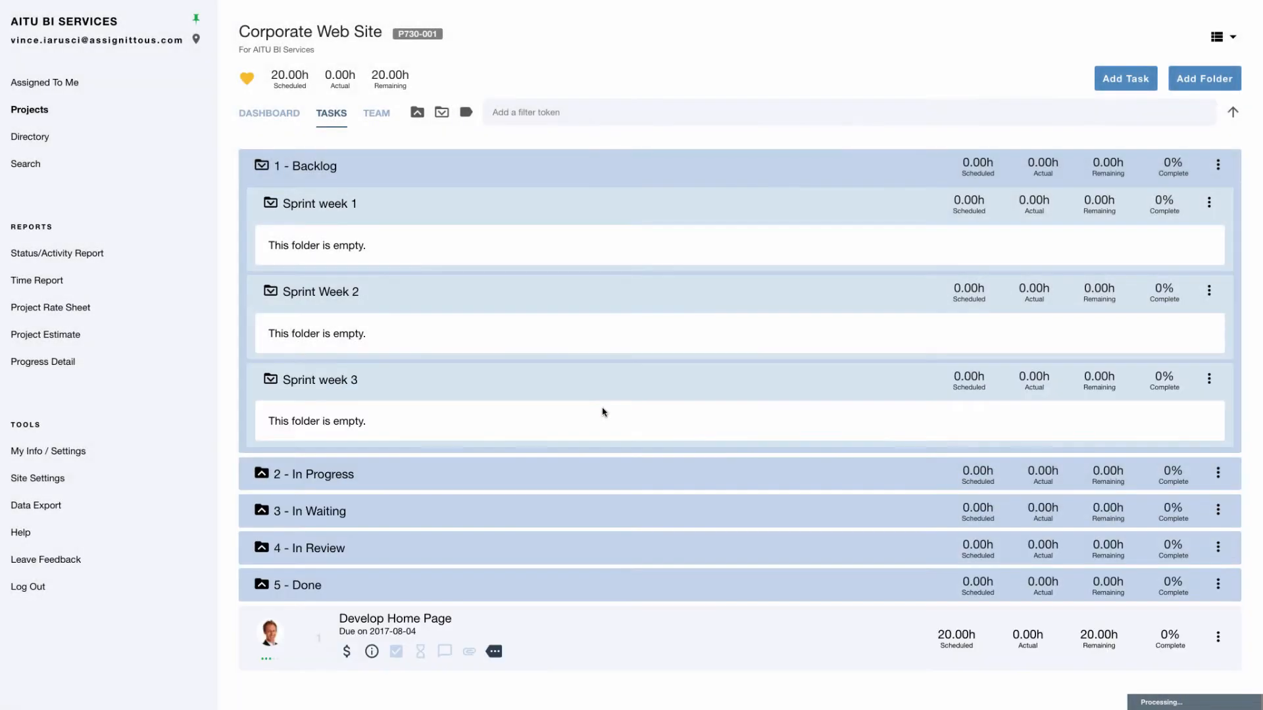
Move the Develop Home Page task into the Sprint week 1 folder.
{"action": "left_click_drag", "start_coordinate": [552, 634], "coordinate": [548, 207]}
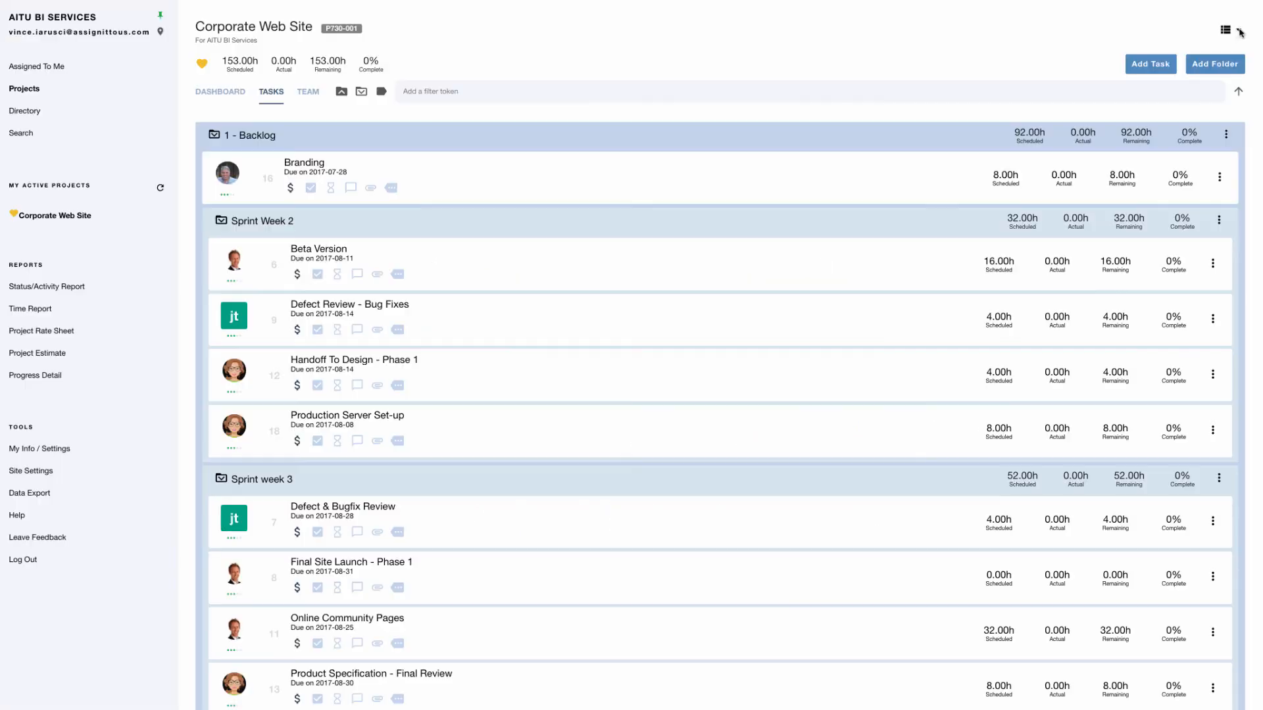
Show the project's tasks in the Worksheet view and unpin the side navigation so more columns fit.
{"action": "left_click", "coordinate": [1238, 31]}
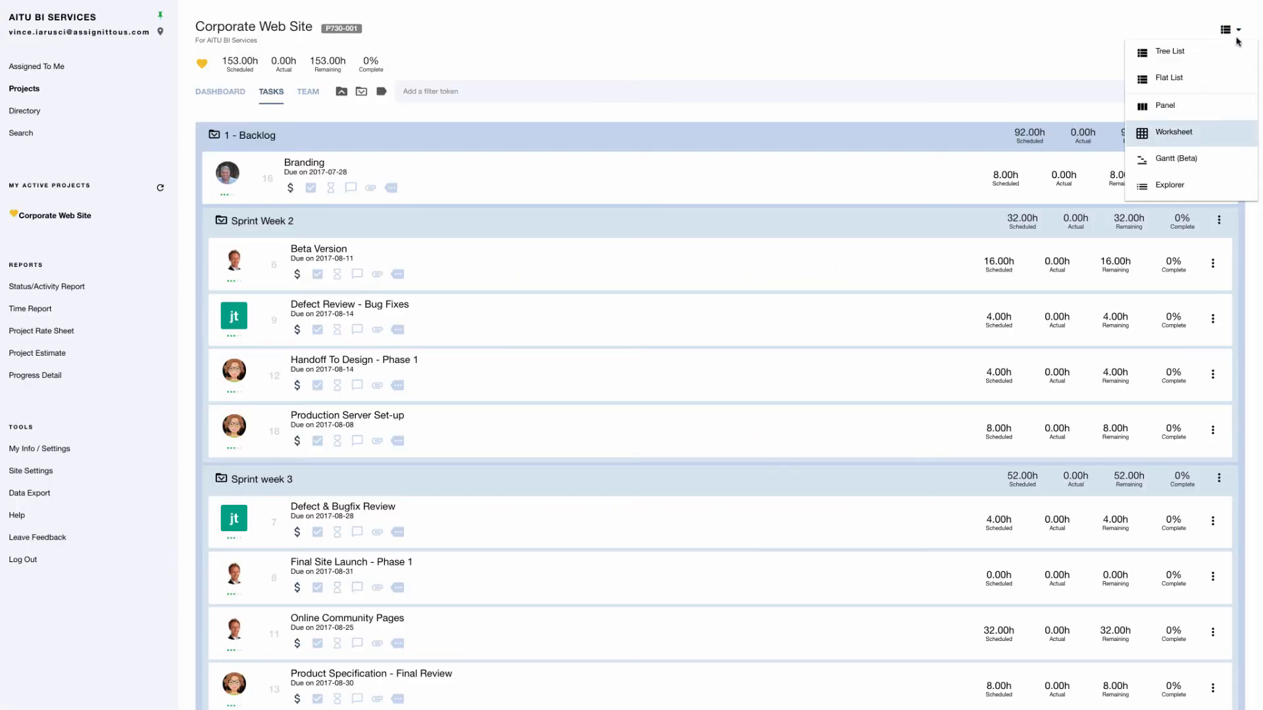
{"action": "left_click", "coordinate": [1171, 134]}
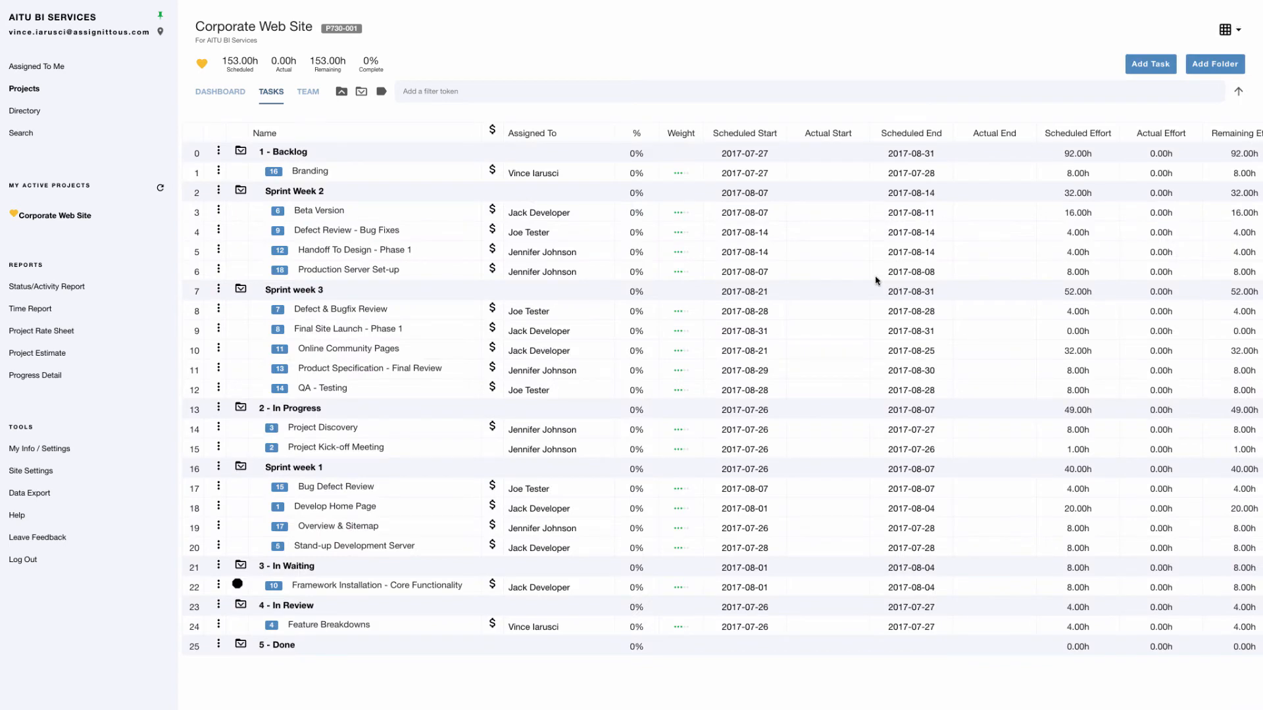
{"action": "left_click", "coordinate": [1238, 30]}
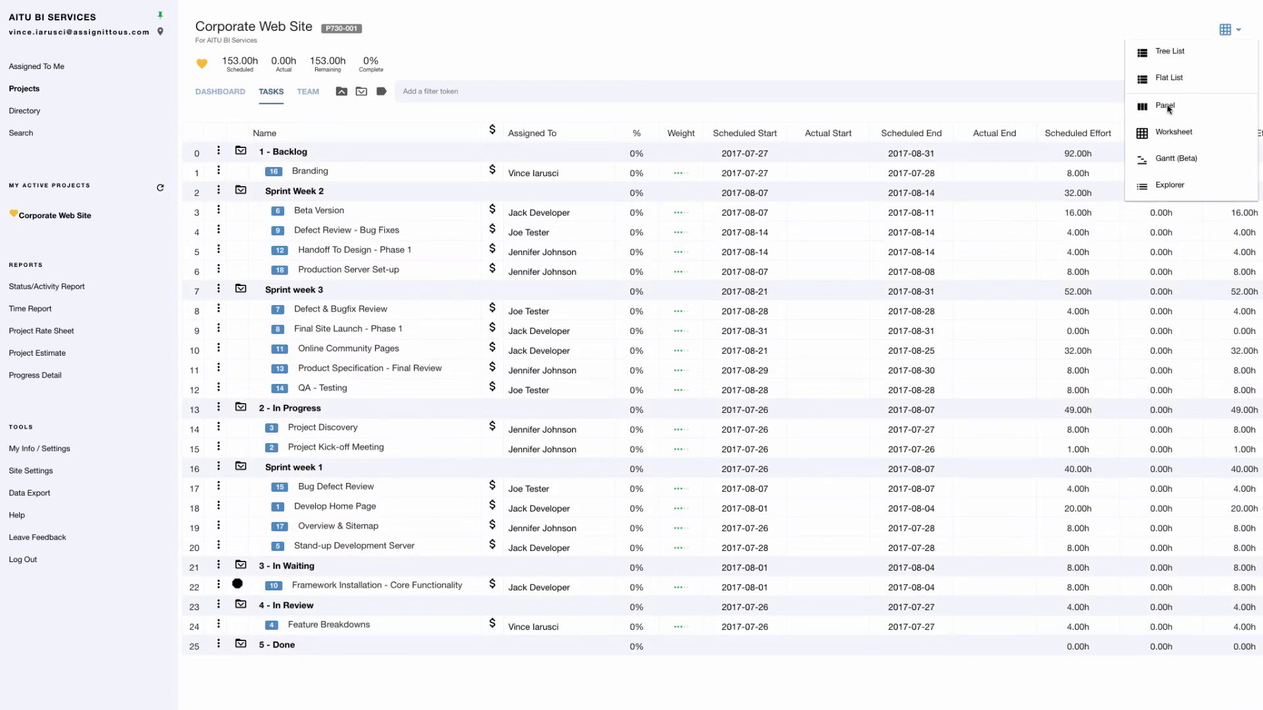
{"action": "left_click", "coordinate": [160, 15]}
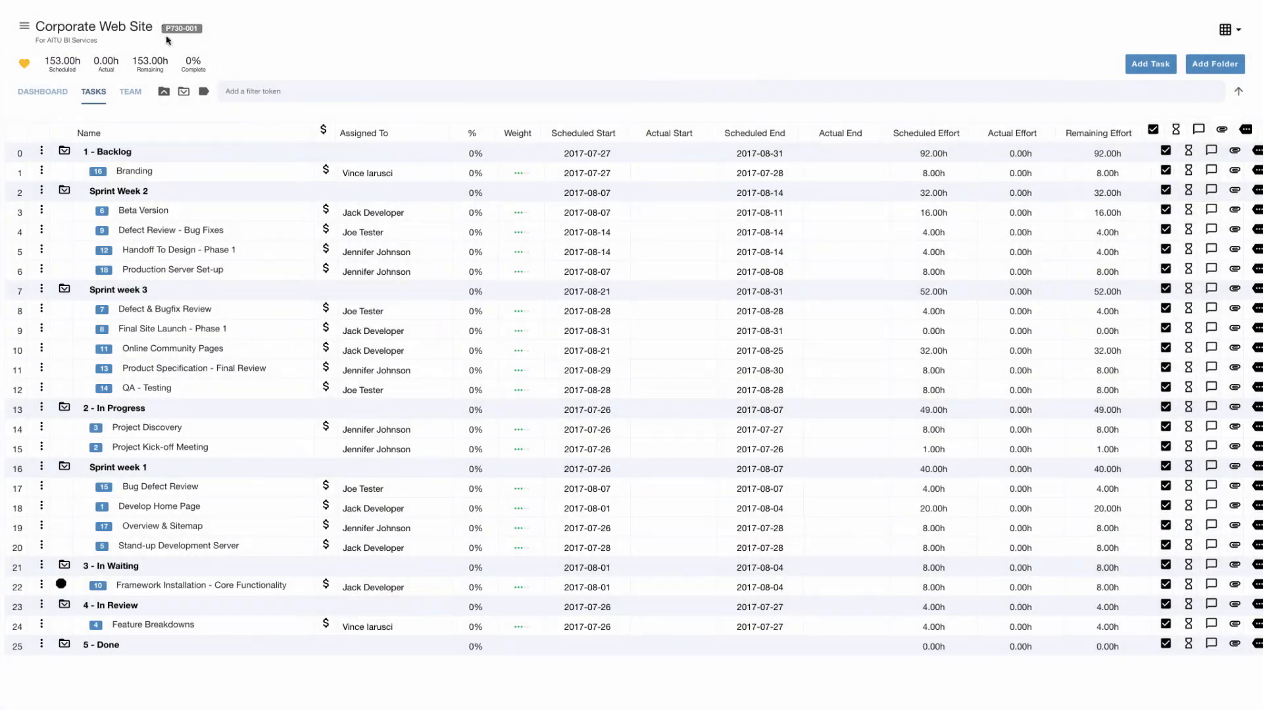
View the tasks as a Gantt (Beta) chart, and switch the display to the Panel view.
{"action": "left_click", "coordinate": [1238, 30]}
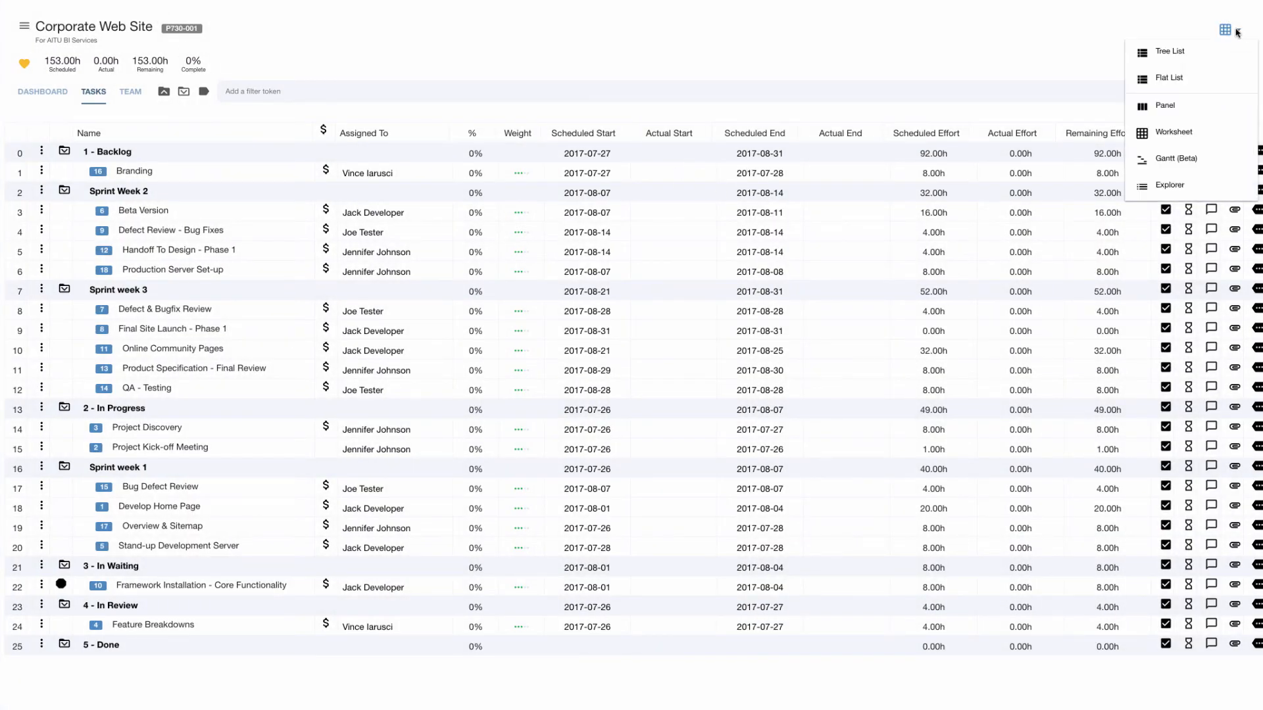
{"action": "left_click", "coordinate": [1170, 158]}
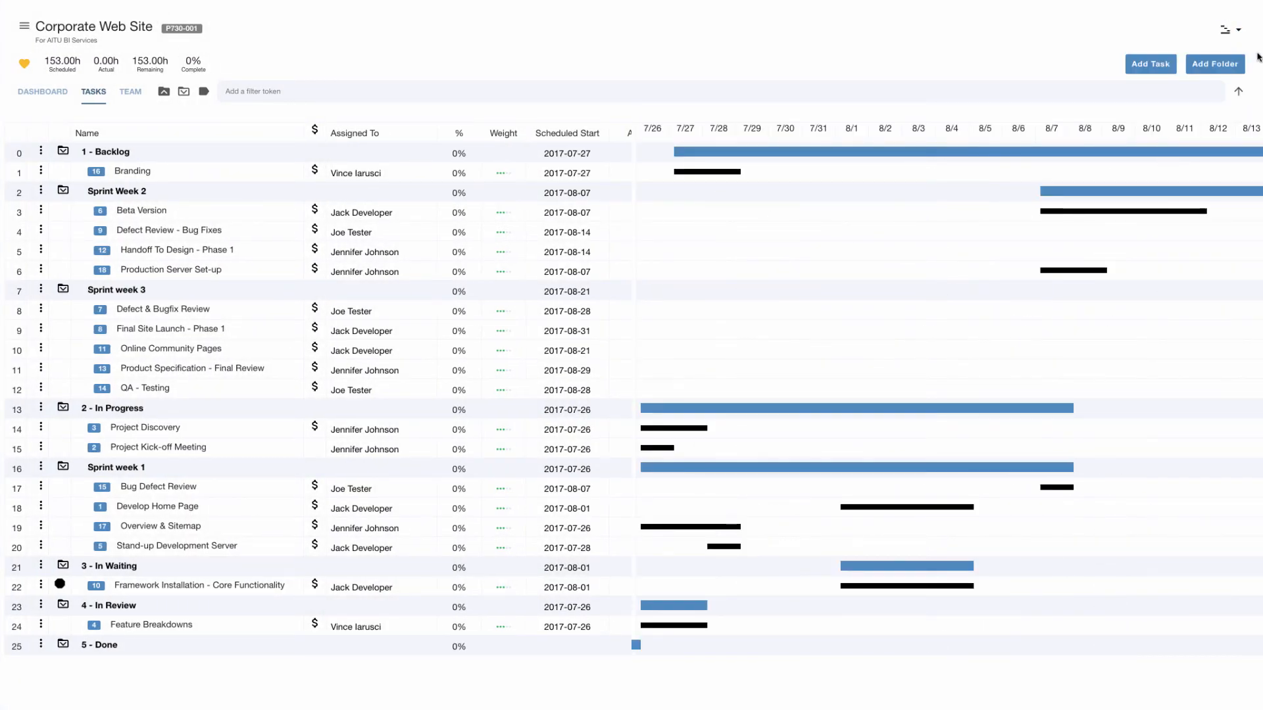
{"action": "left_click", "coordinate": [1239, 31]}
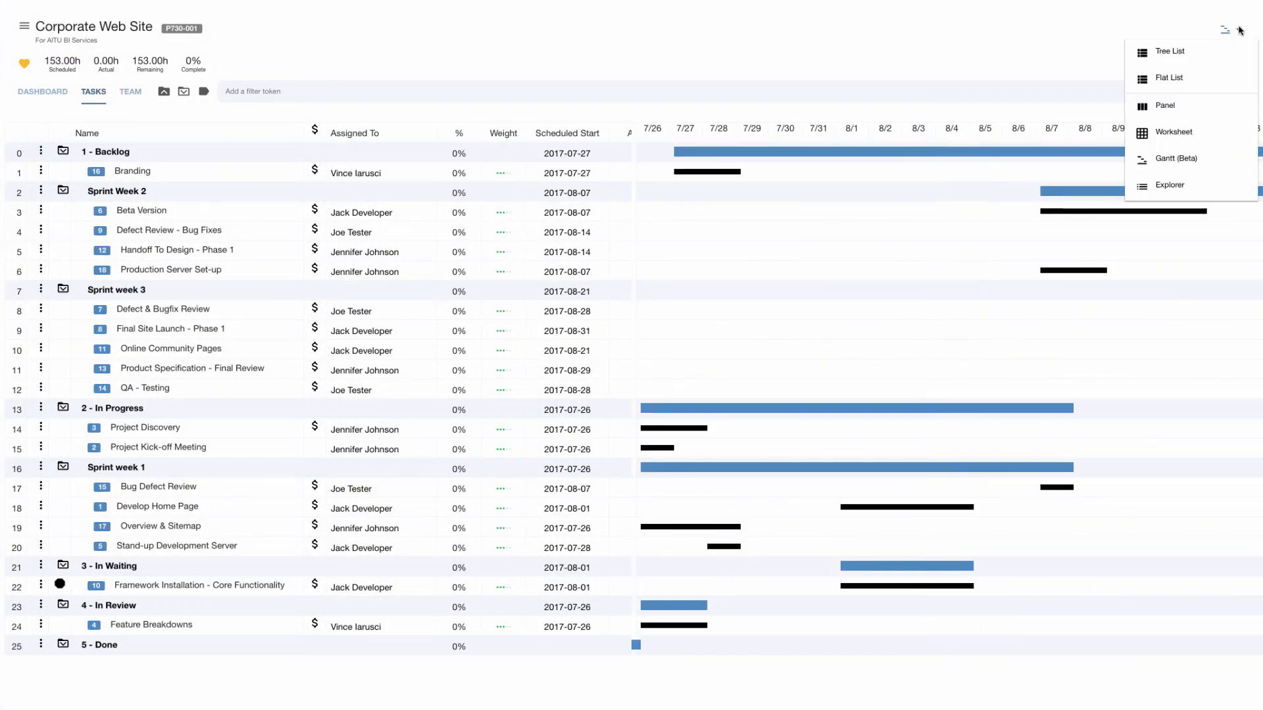
{"action": "left_click", "coordinate": [1168, 106]}
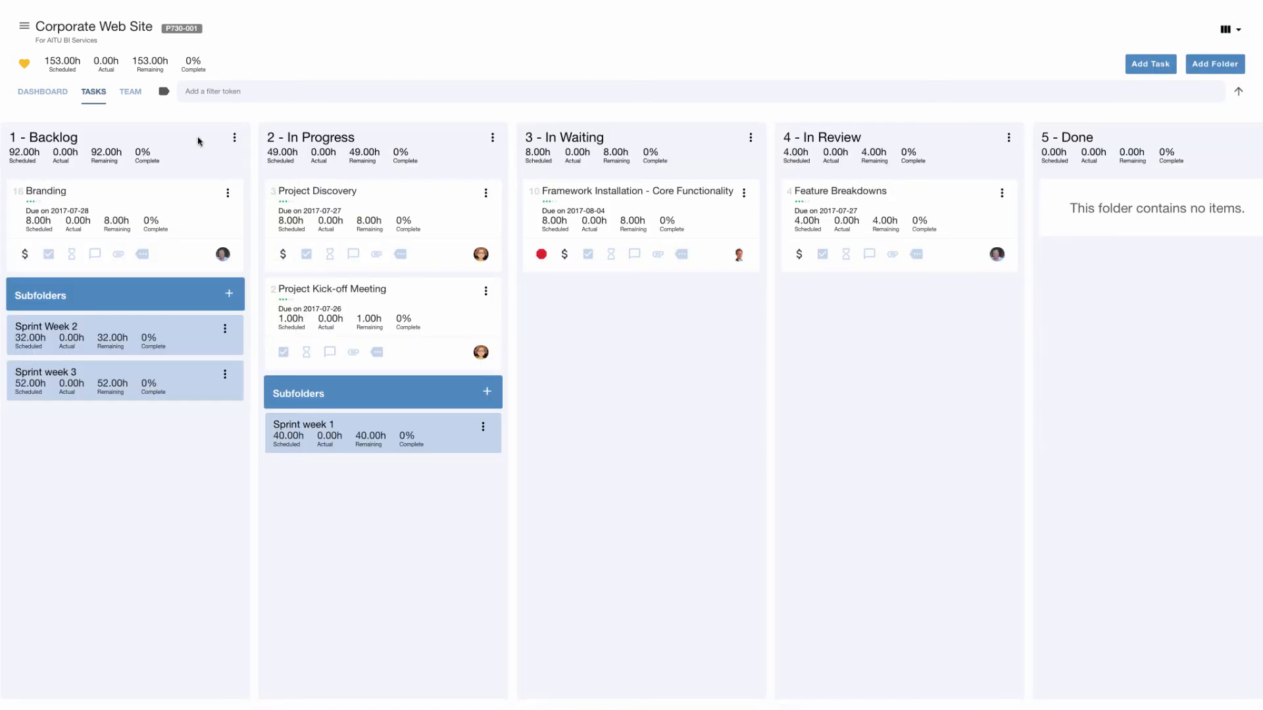
Edit the project's attributes from its dashboard, choosing Active as the stage, and save them.
{"action": "left_click", "coordinate": [45, 95]}
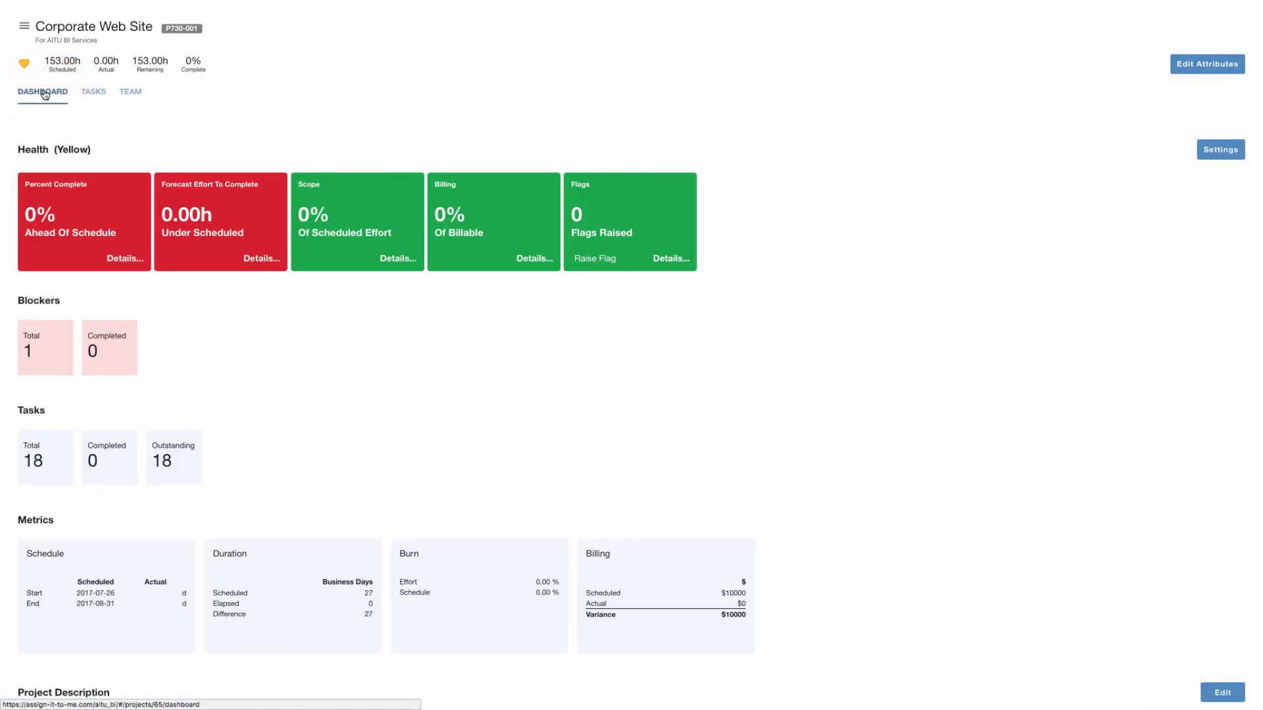
{"action": "left_click", "coordinate": [1217, 68]}
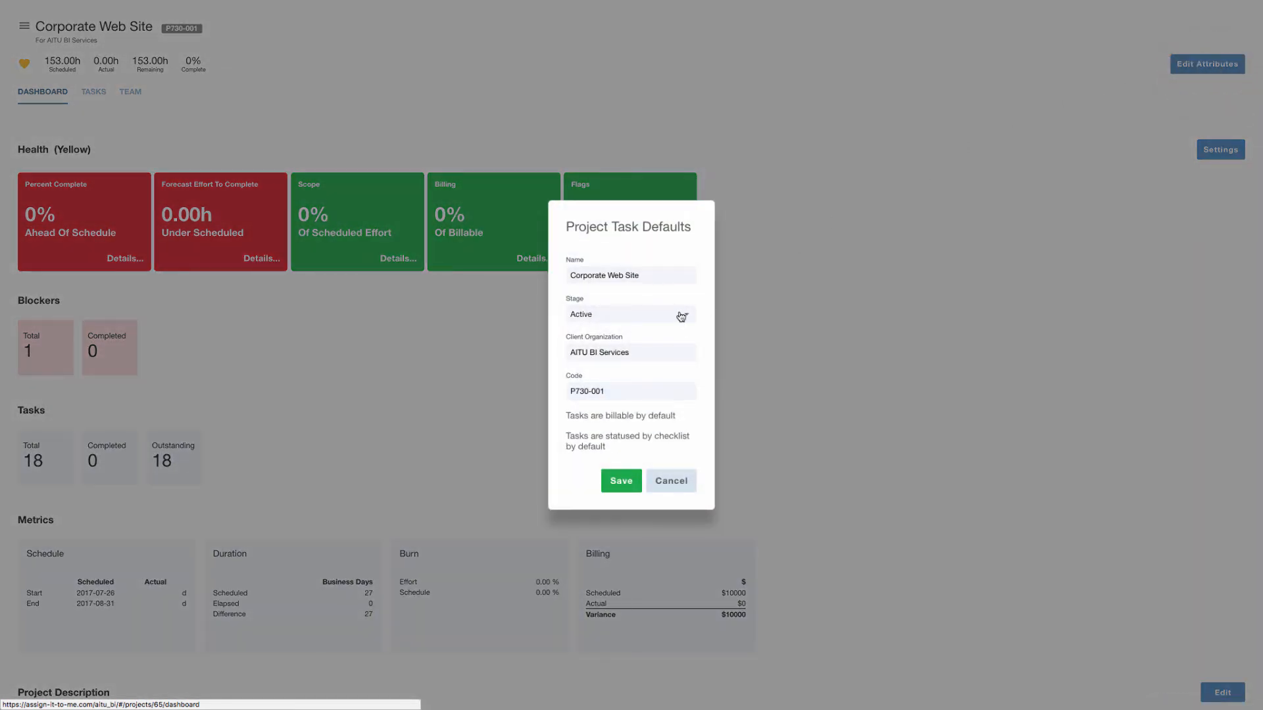
{"action": "left_click", "coordinate": [681, 316]}
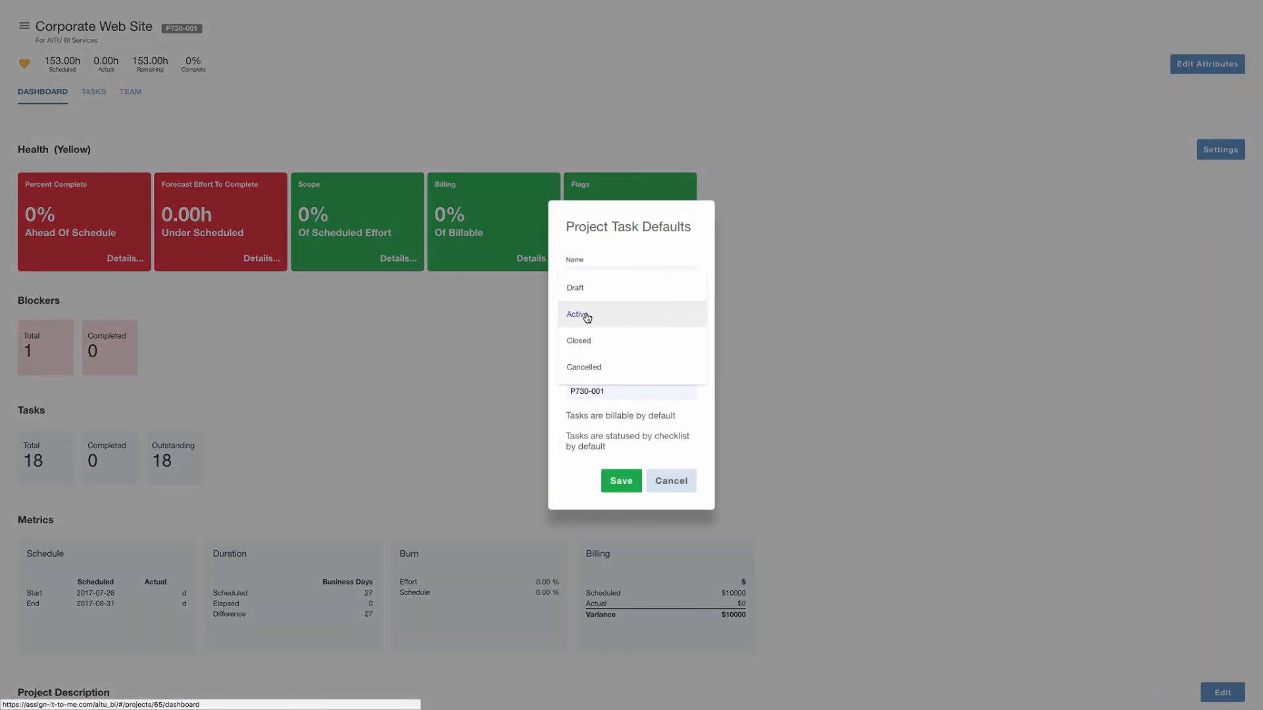
{"action": "left_click", "coordinate": [618, 314]}
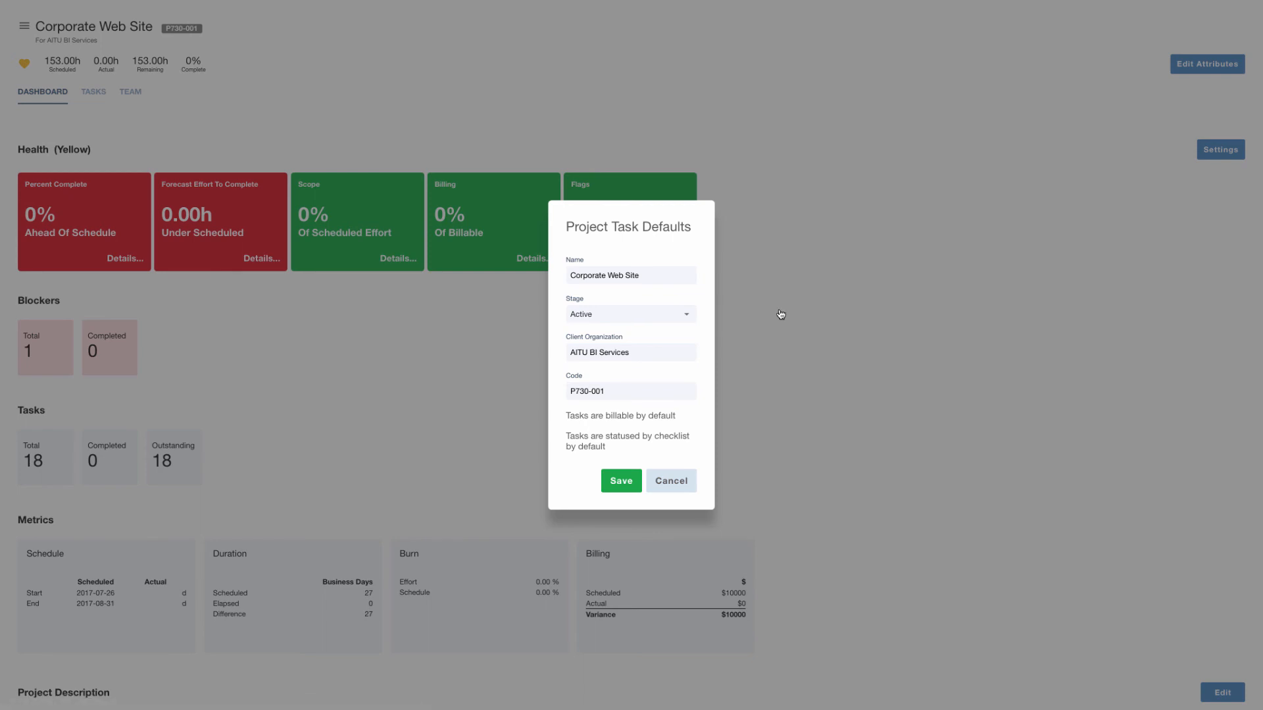
{"action": "left_click", "coordinate": [620, 488]}
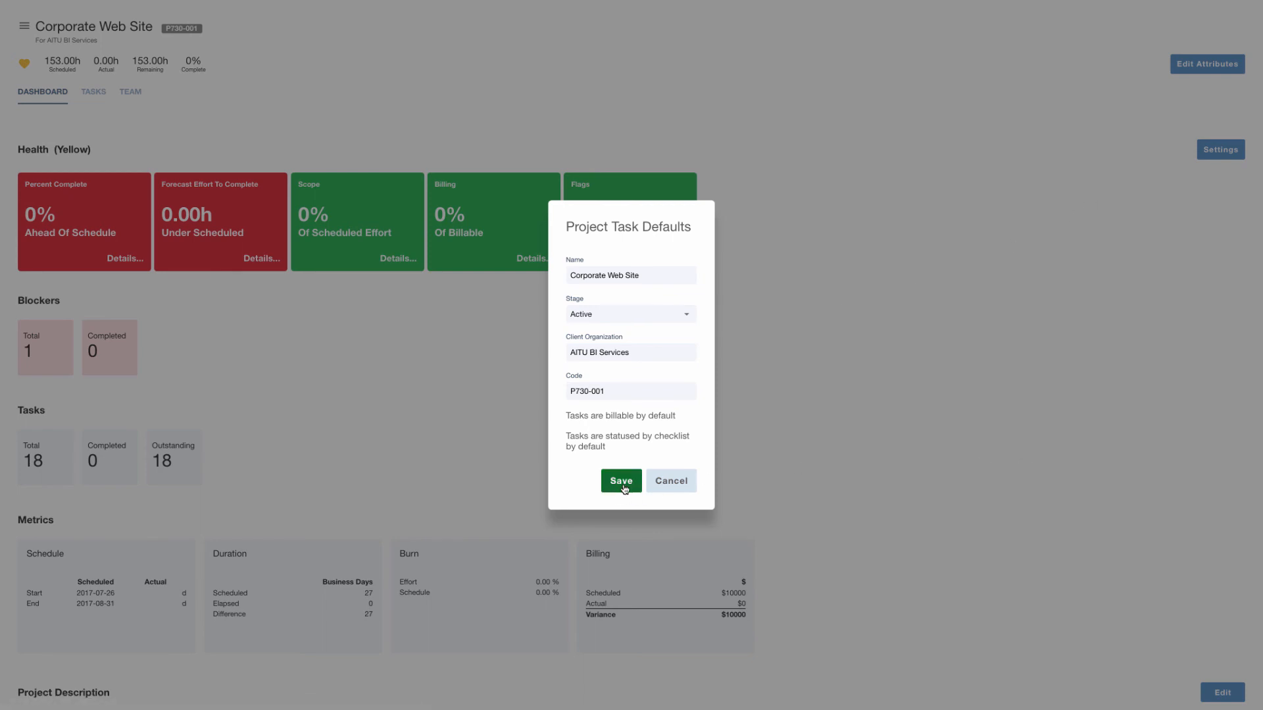